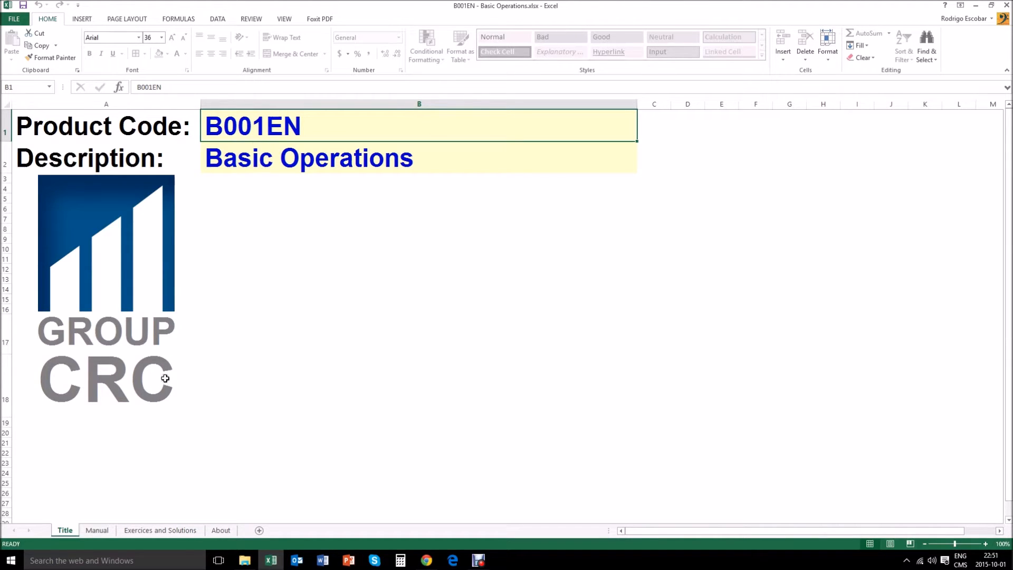
Step: Browse the Manual, Exercices and Solutions and About sheets, ending back on Manual
left_click(97, 530)
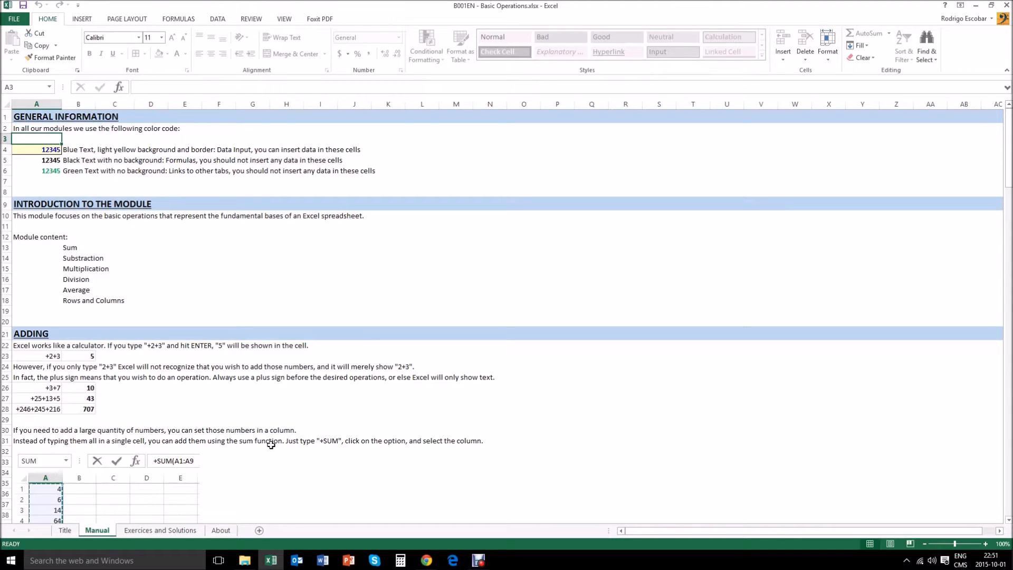
left_click(166, 530)
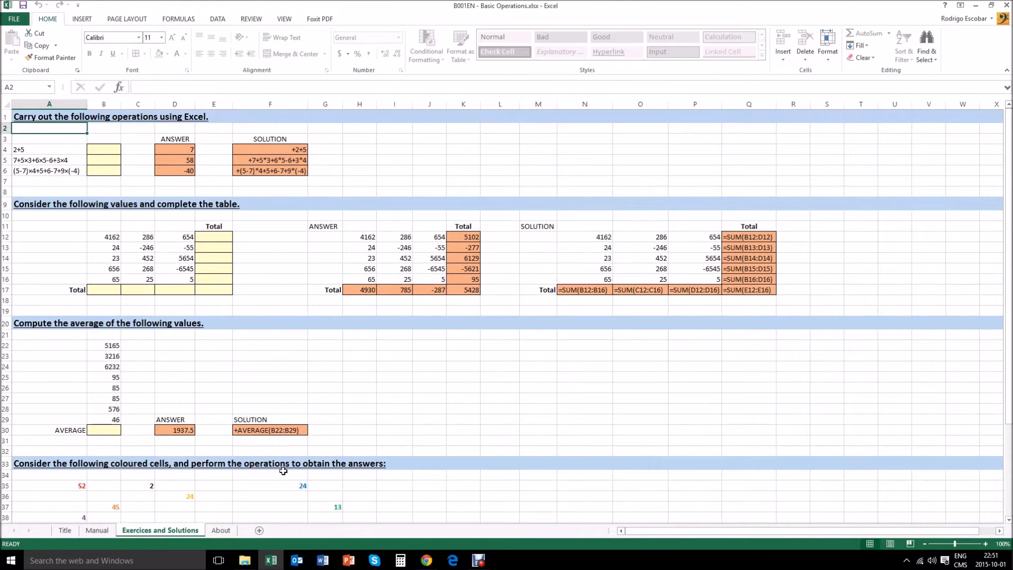
left_click(226, 532)
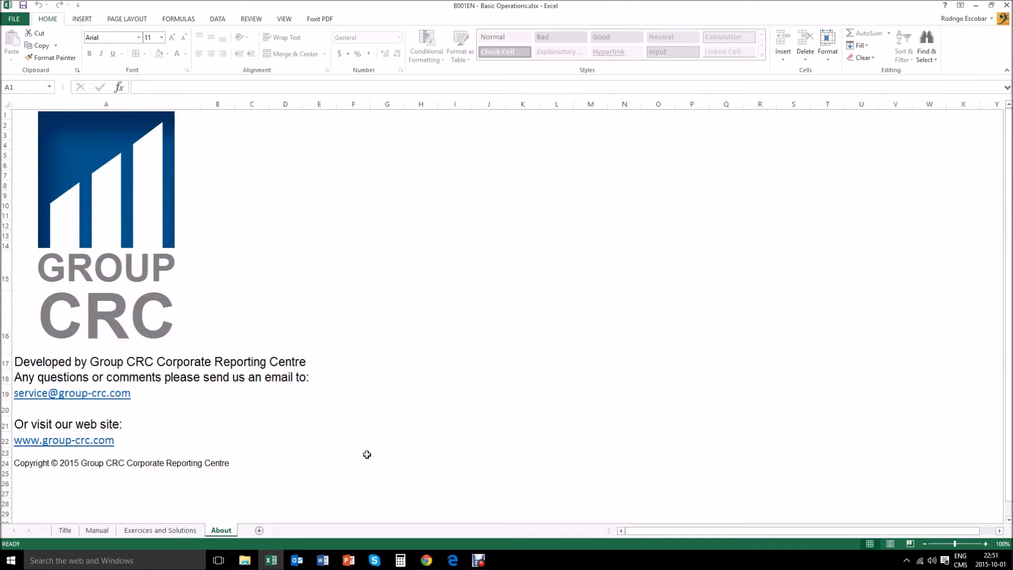
left_click(104, 531)
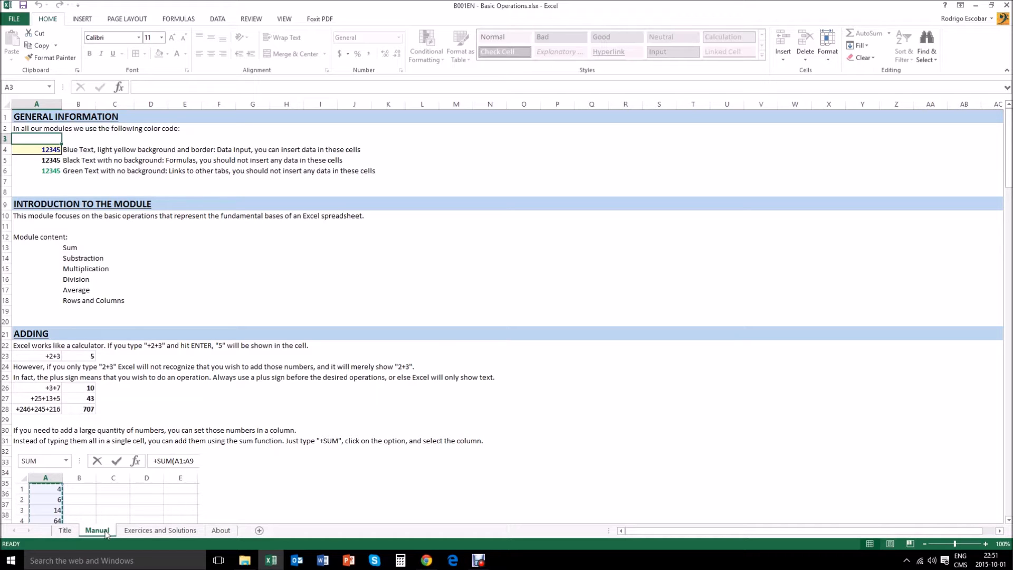
key("Down")
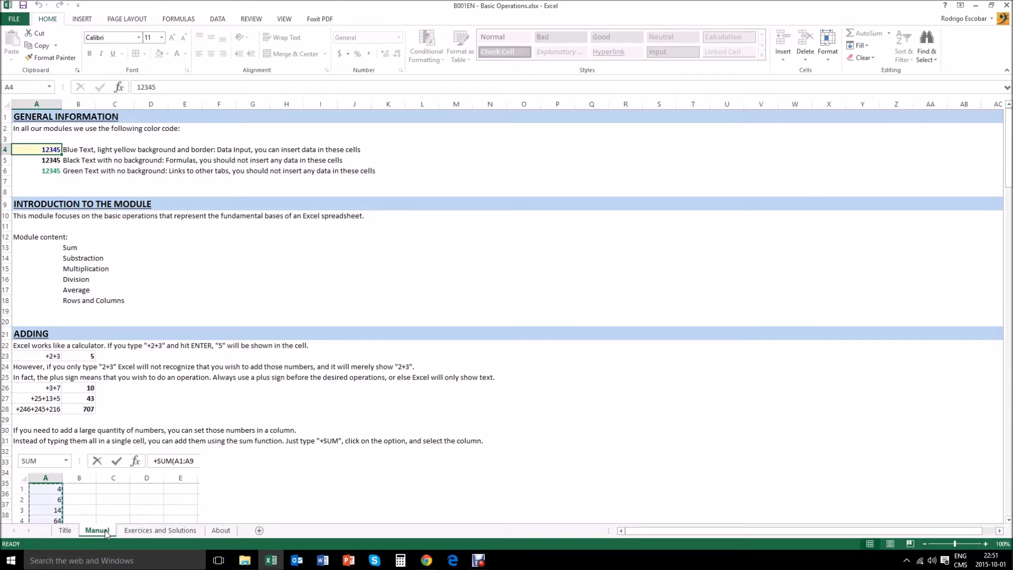
key("Down")
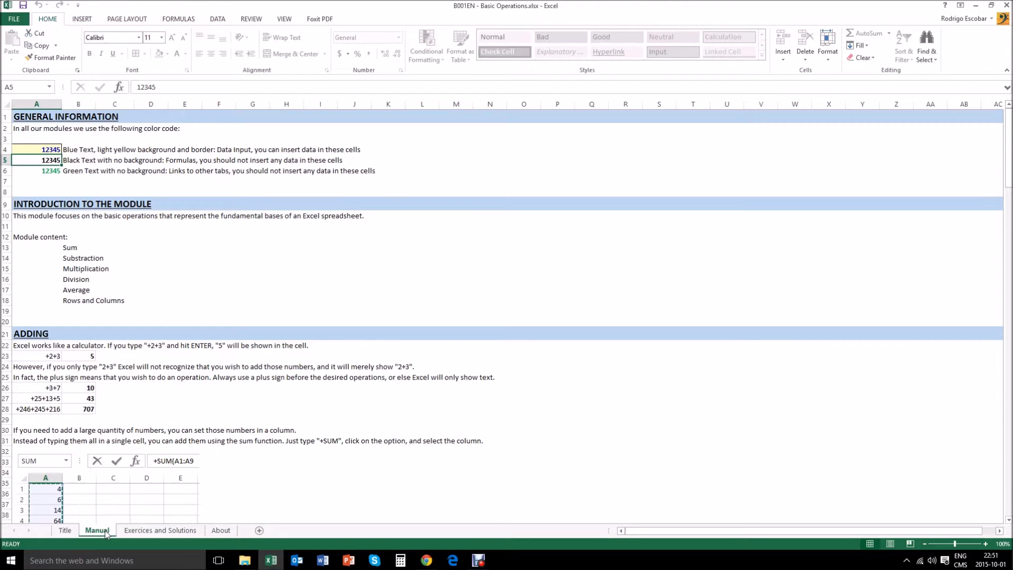
key("Down")
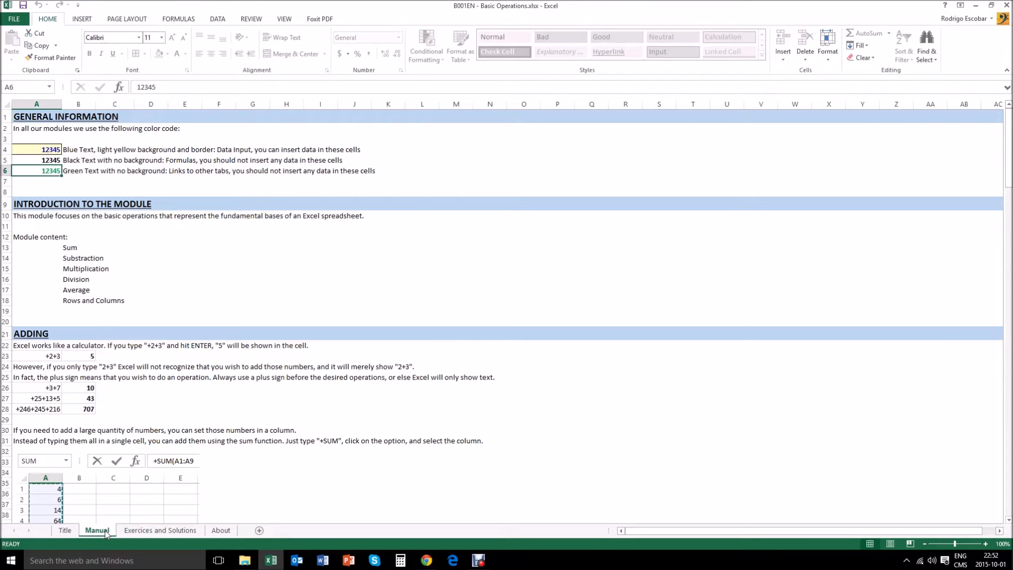
key("Down")
key("Down")
key("Down")
key("Down")
key("Down")
key("Down")
key("Down")
key("Down")
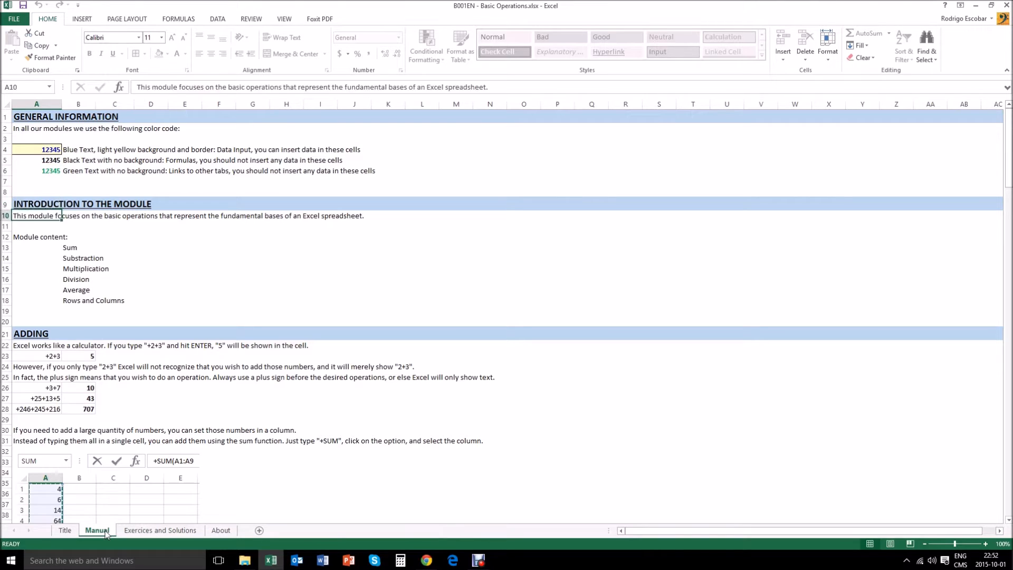
key("Up")
key("Right")
key("Down")
key("Down")
key("Down")
key("Down")
key("Down")
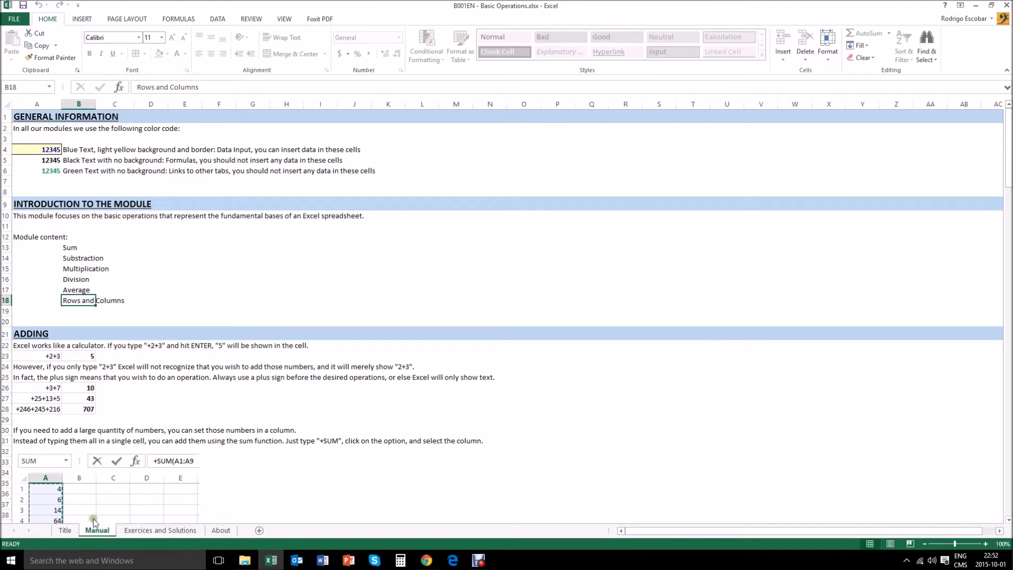
left_click_drag(1008, 180, 1009, 159)
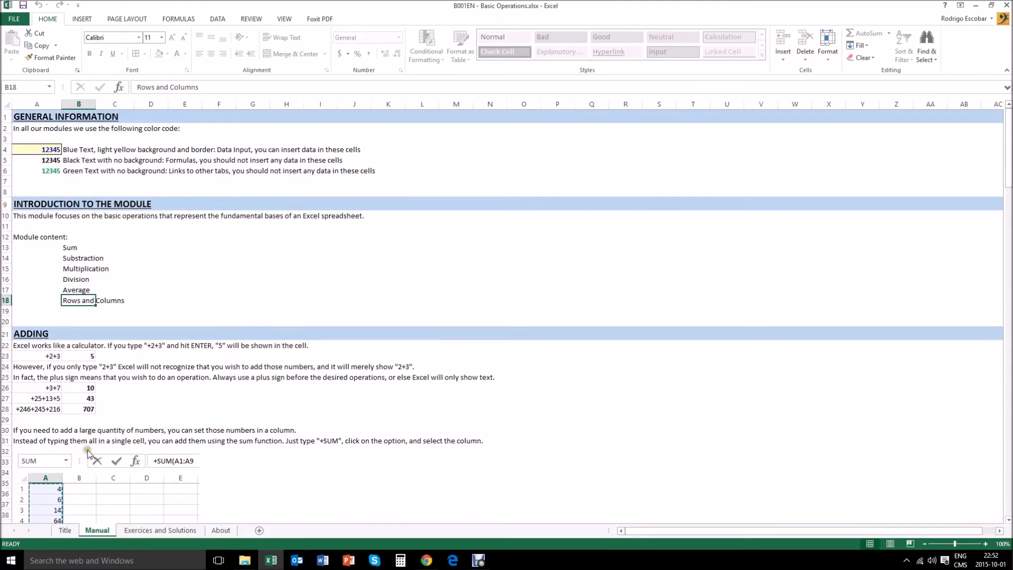
Step: On Exercices and Solutions, enter +2+5 in B4 so it shows 7, then begin =7+5*3+6*5-6+3*4 below
left_click(159, 530)
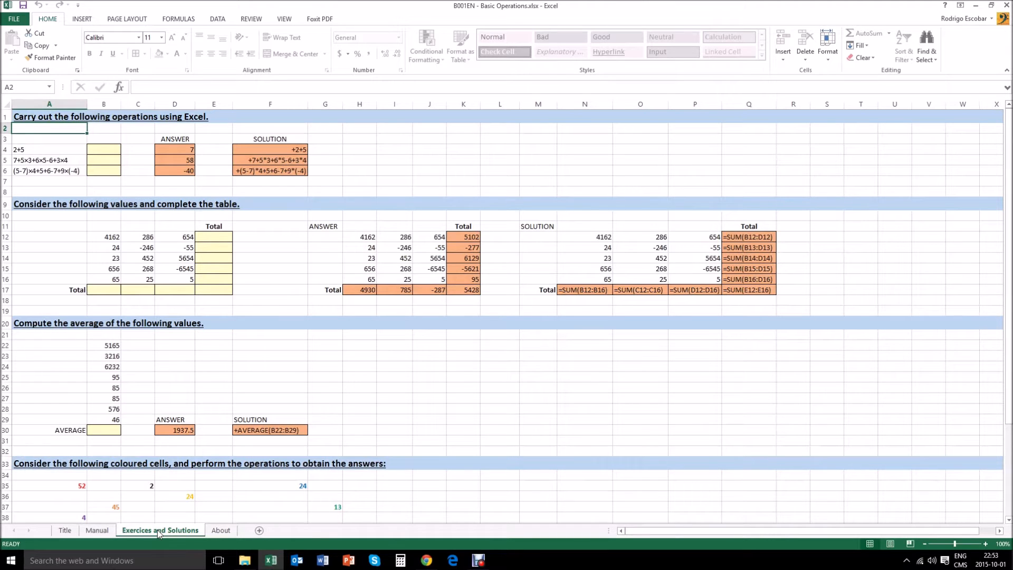
key("Down")
key("Down")
key("Right")
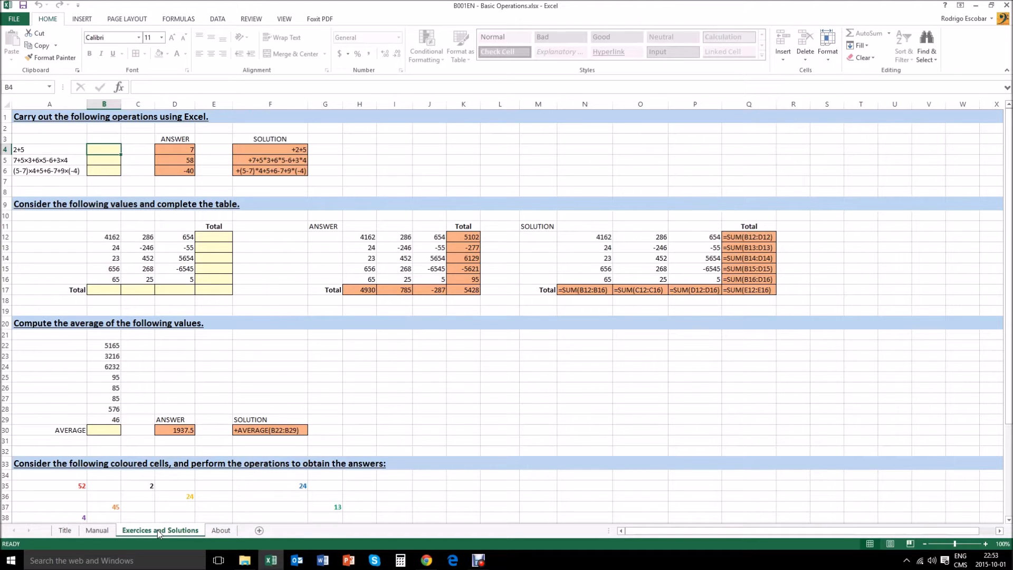
type("2+5")
key("Return")
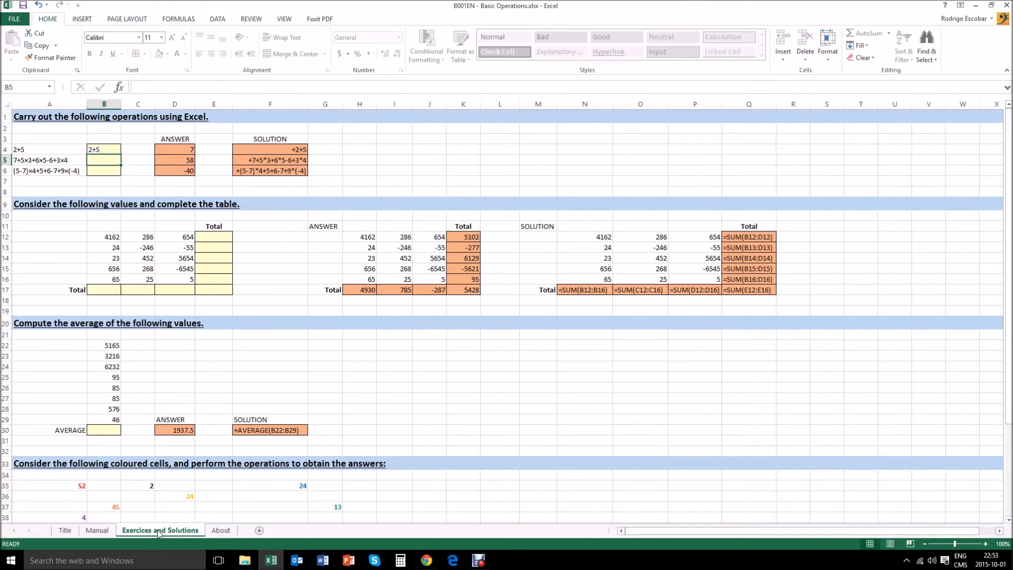
key("Up")
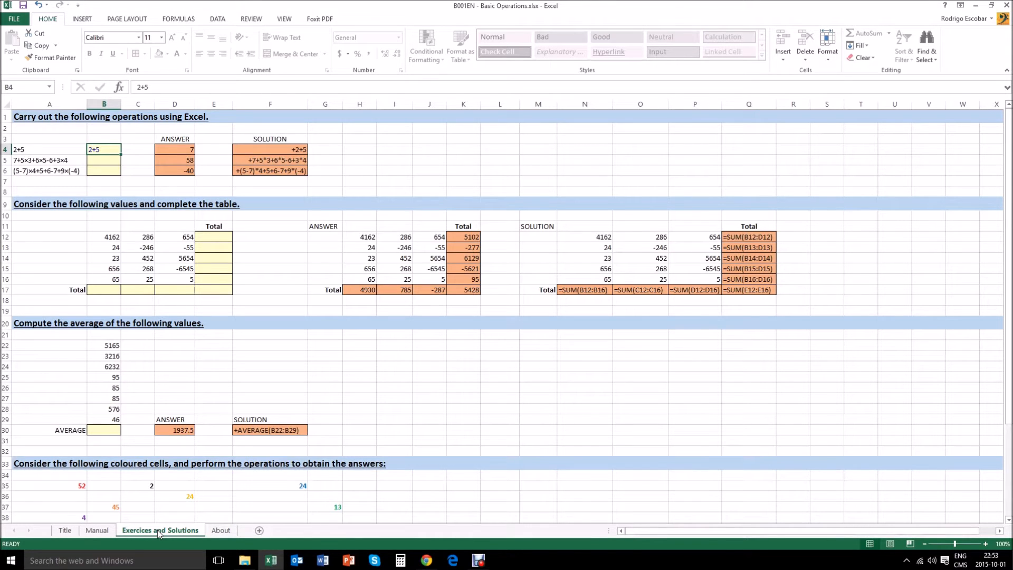
type("+")
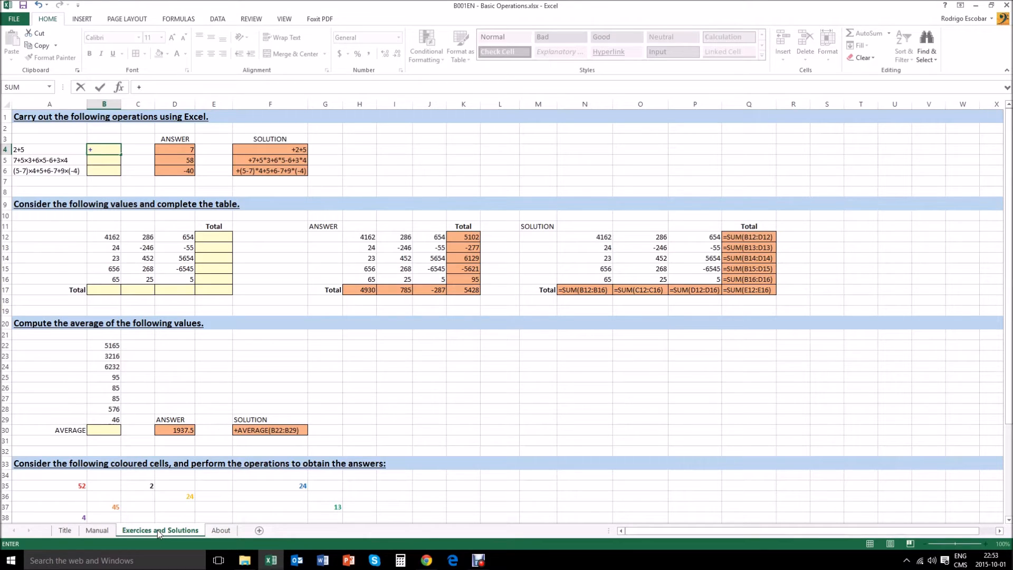
type("2+5")
key("Return")
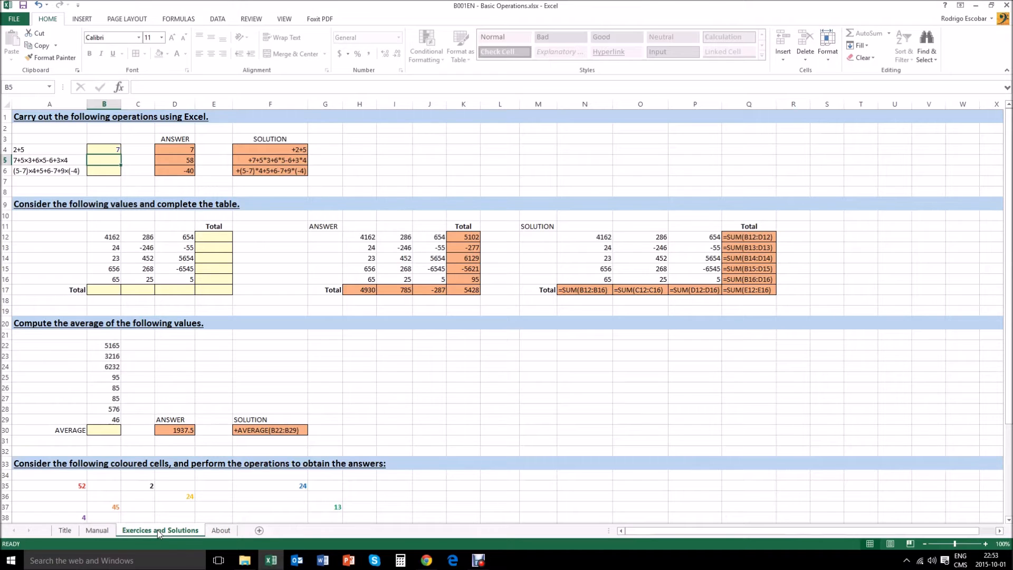
type("=7+5")
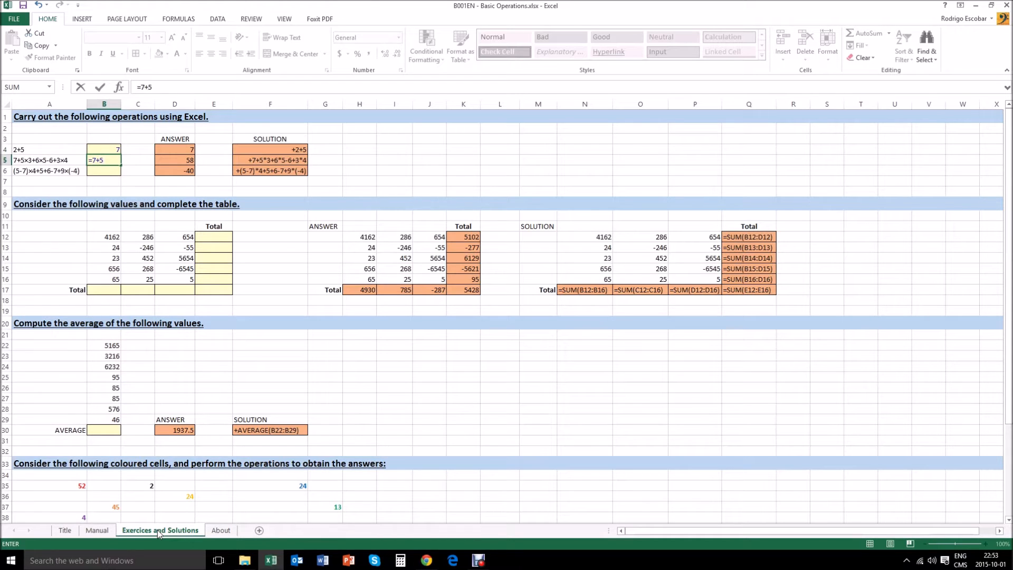
type("*")
type("3+6")
type("*")
type("5")
type("-6")
type("+3*4")
Step: Confirm B5 as 58 and enter +(5-7)*4+5+6-7+9*(-4) in B6, giving -40
key("Return")
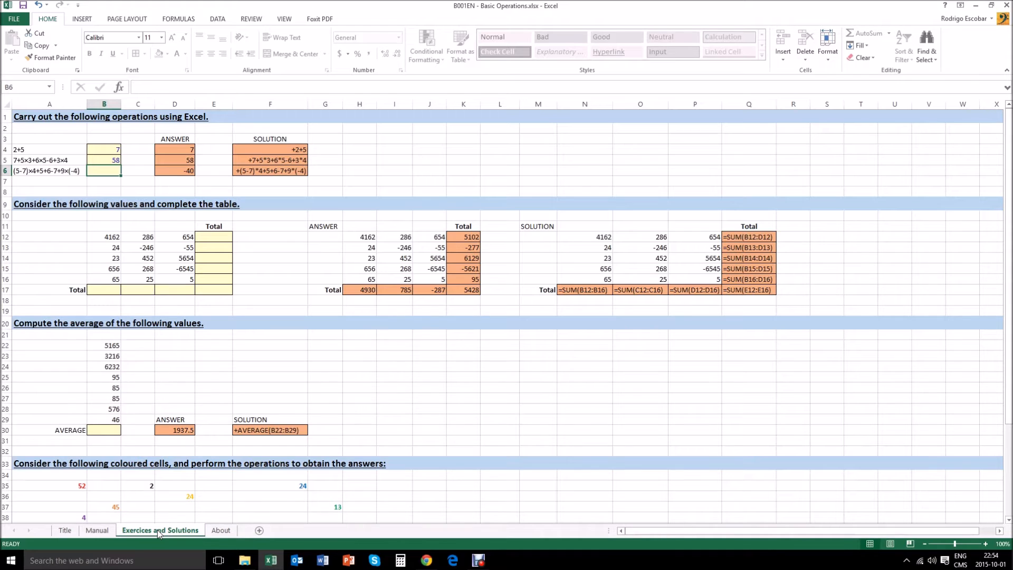
type("+(5-7)*4")
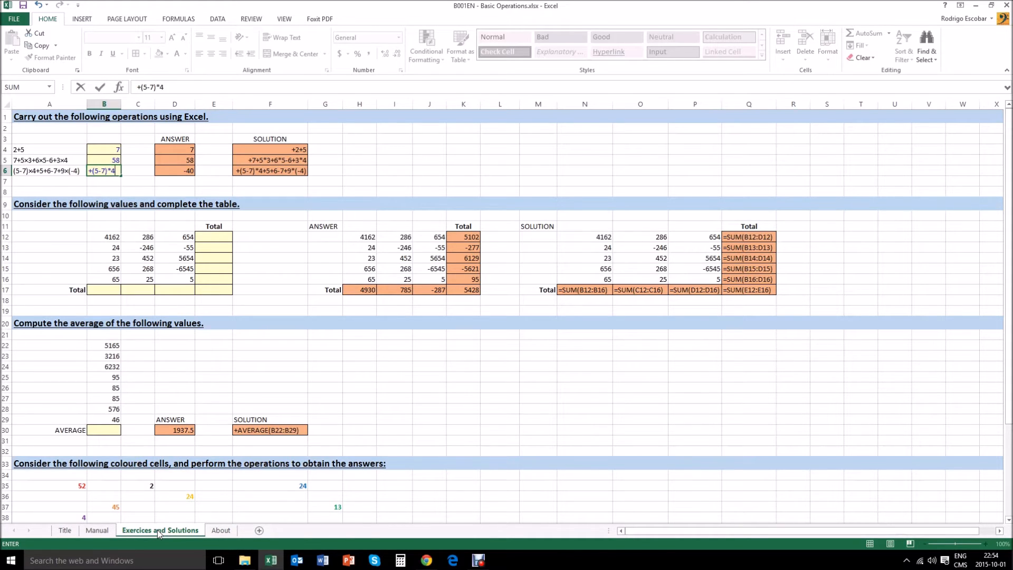
type("+5+6-7+9*(-4")
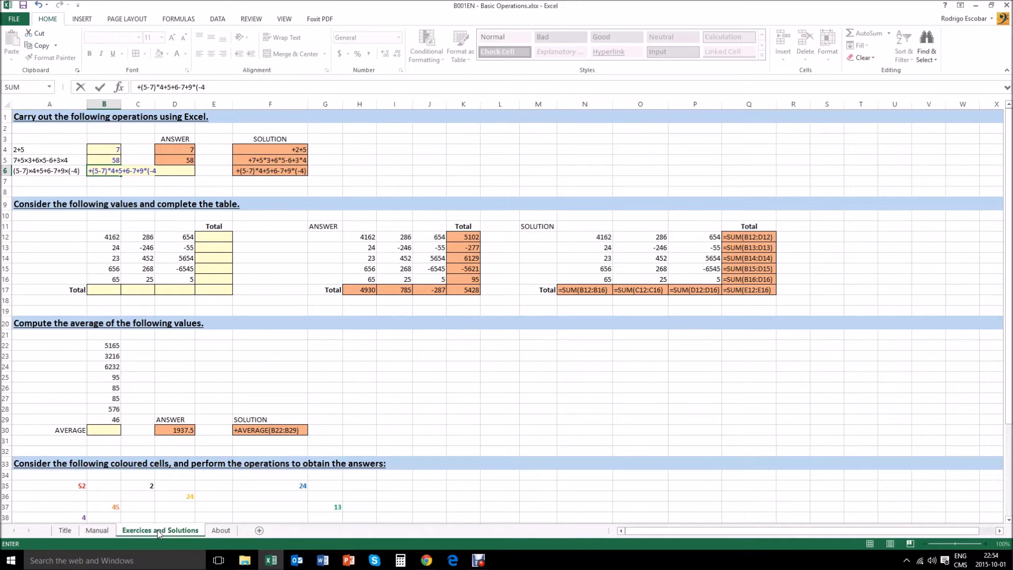
key("Return")
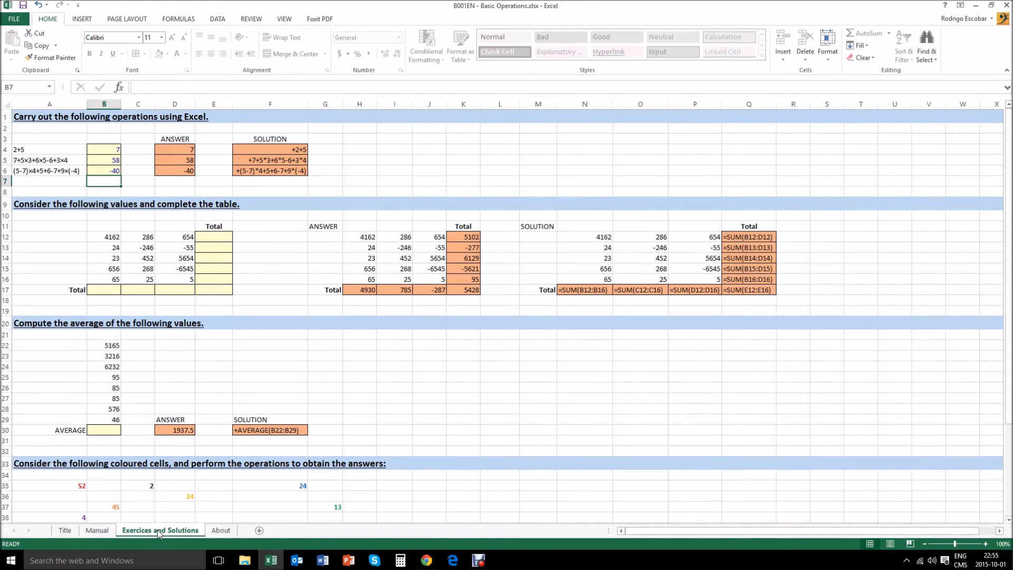
key("Down")
key("Down")
key("Down")
key("Down")
key("Down")
key("Down")
Step: Total row 12 in E12 with +SUM(B12:D12), giving 5102
key("Up")
key("Right")
key("Right")
key("Right")
key("Down")
key("Down")
key("Down")
key("Down")
key("Down")
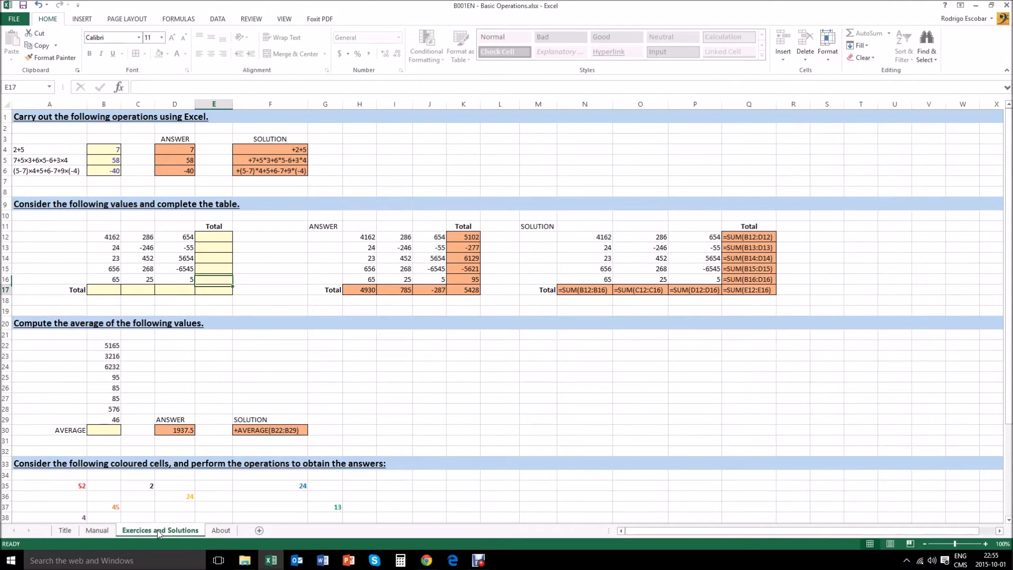
key("Left")
key("Left")
key("Left")
key("Up")
key("Up")
key("Up")
key("Up")
key("Up")
key("Right")
key("Right")
key("Right")
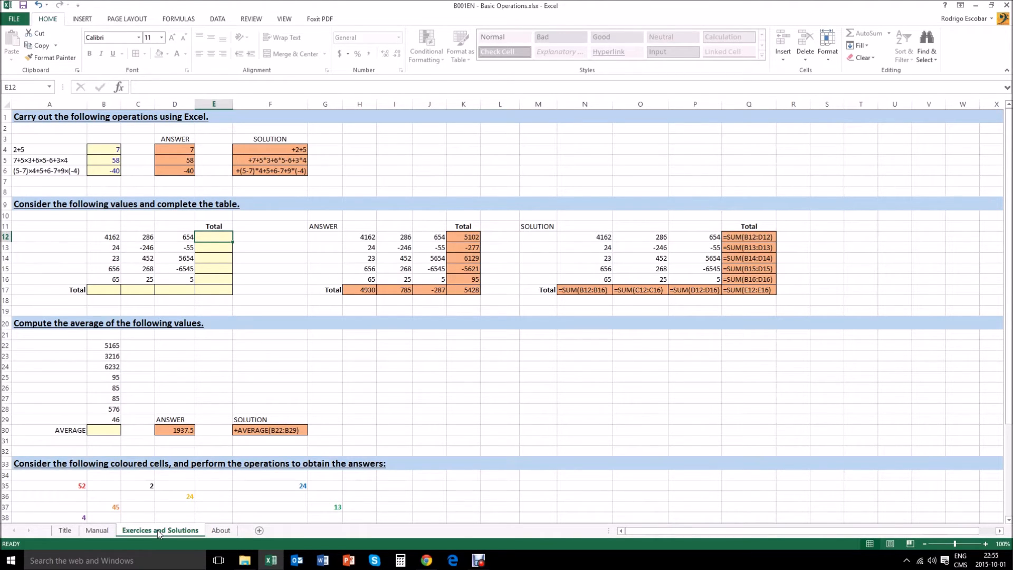
type("+")
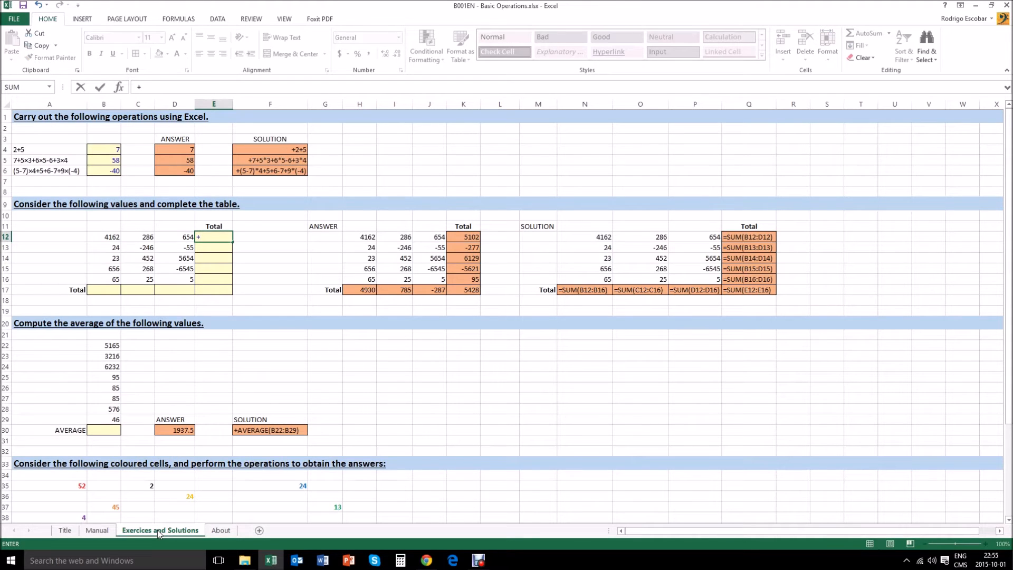
type("sum(")
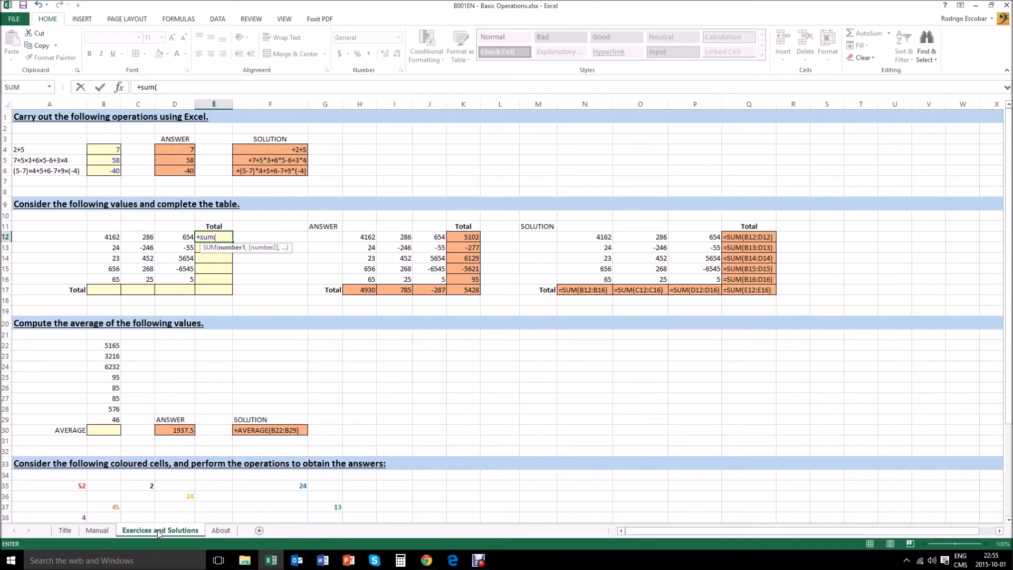
left_click(118, 238)
left_click_drag(118, 237, 171, 237)
type(")")
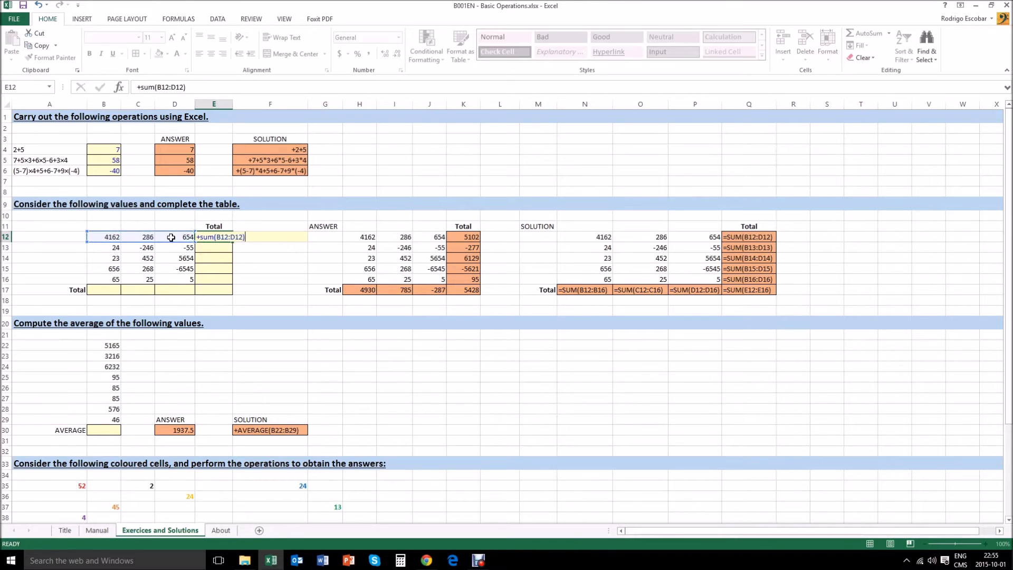
key("Return")
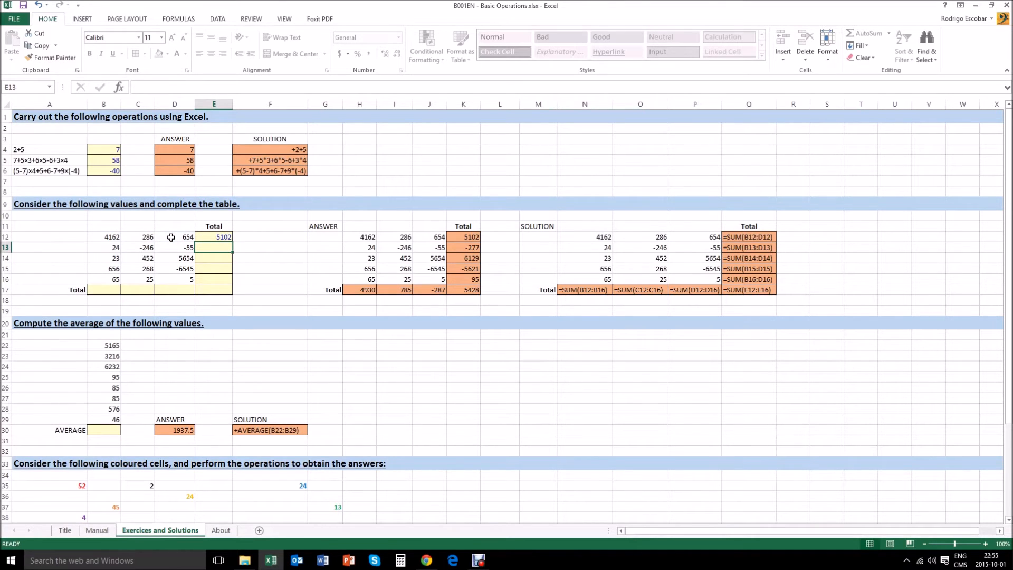
Step: Total row 13 in E13 as +B13+C13+D13, giving -277
type("+")
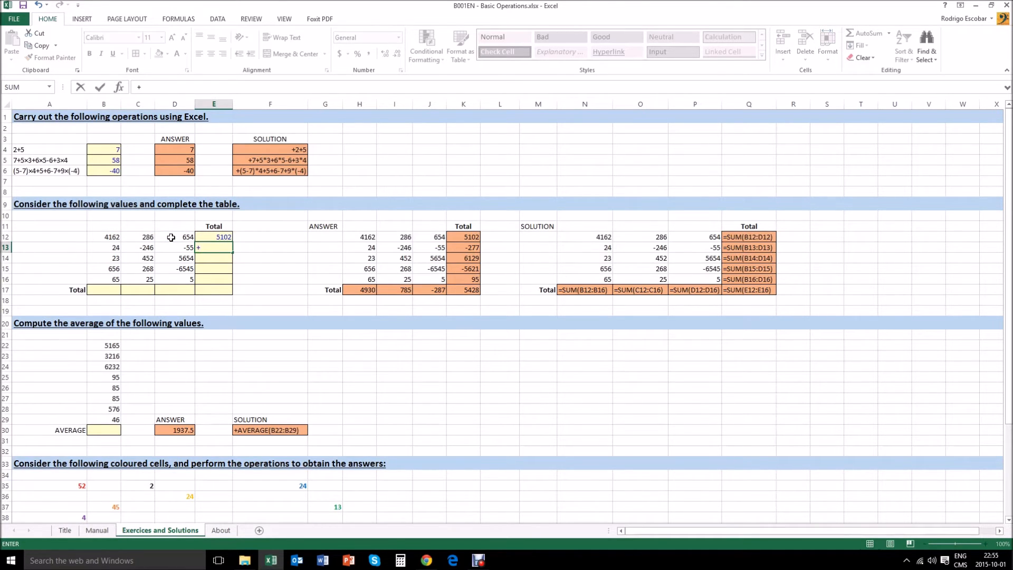
key("Left")
key("Left")
key("Left")
type("+")
key("Left")
key("Left")
type("+")
key("Left")
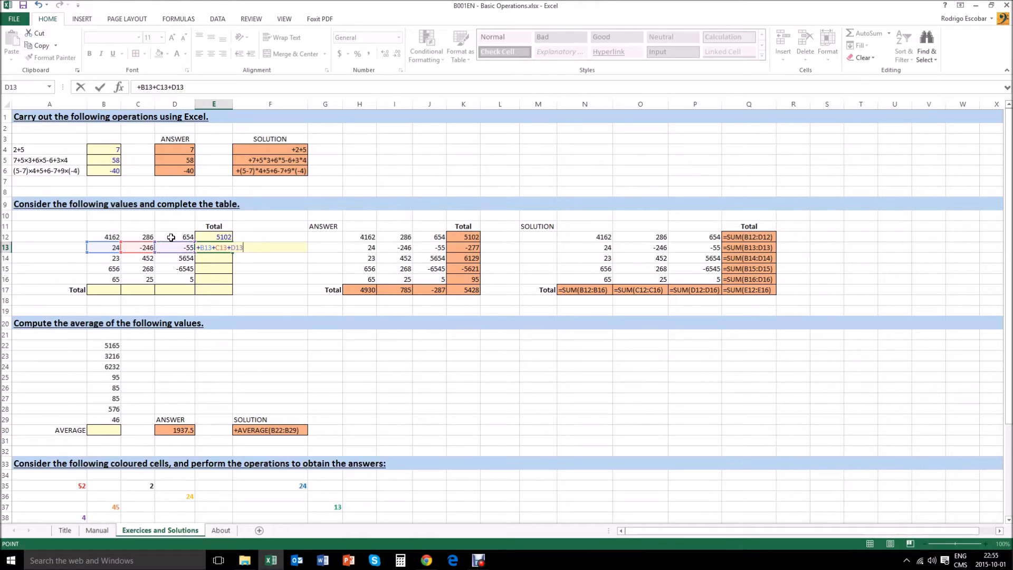
key("Return")
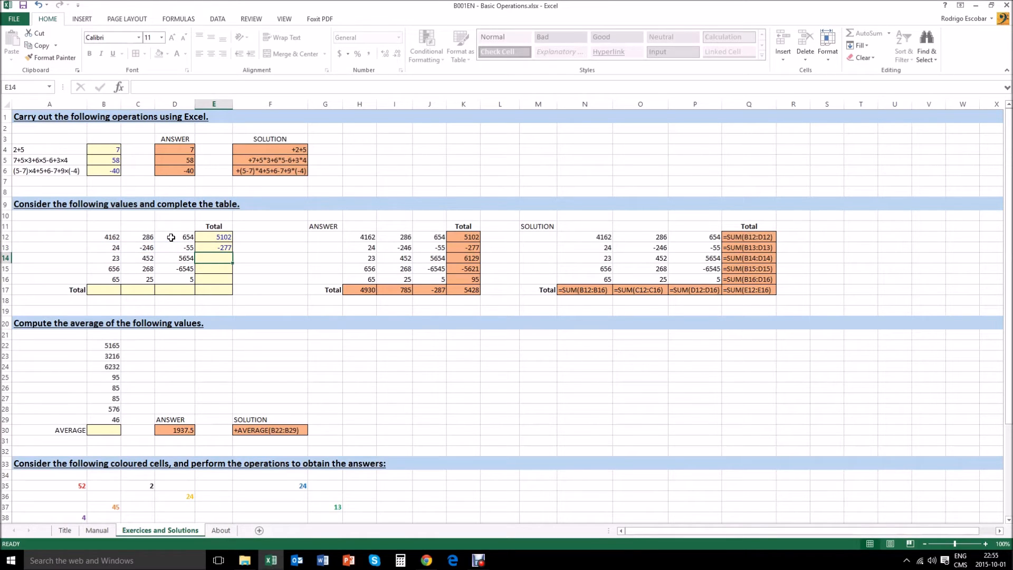
Step: Total row 14 in E14 with SUM(B14,C14,D14), giving 6129
type("+")
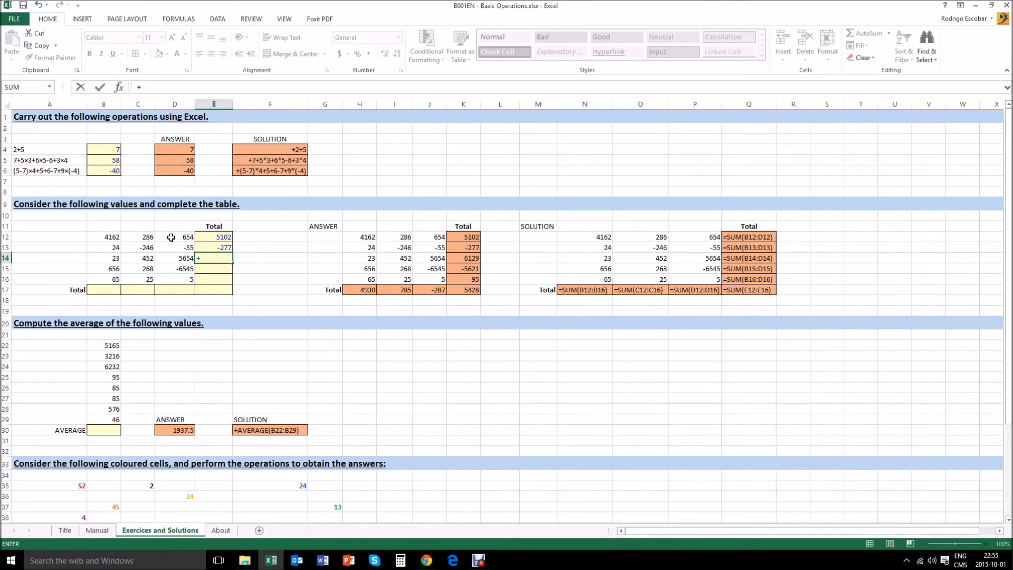
type("sum(")
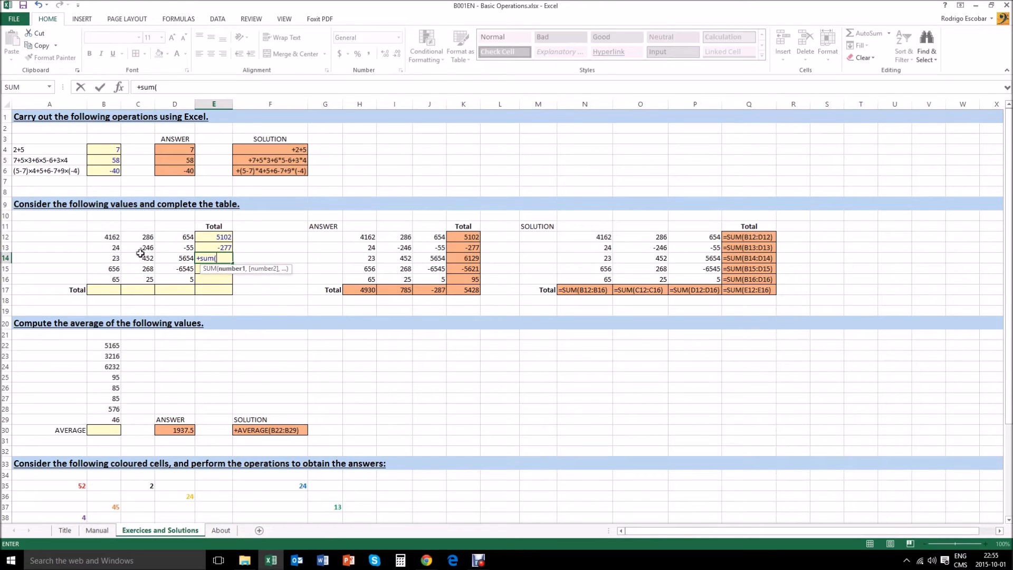
left_click(112, 257)
type(",")
left_click(136, 258)
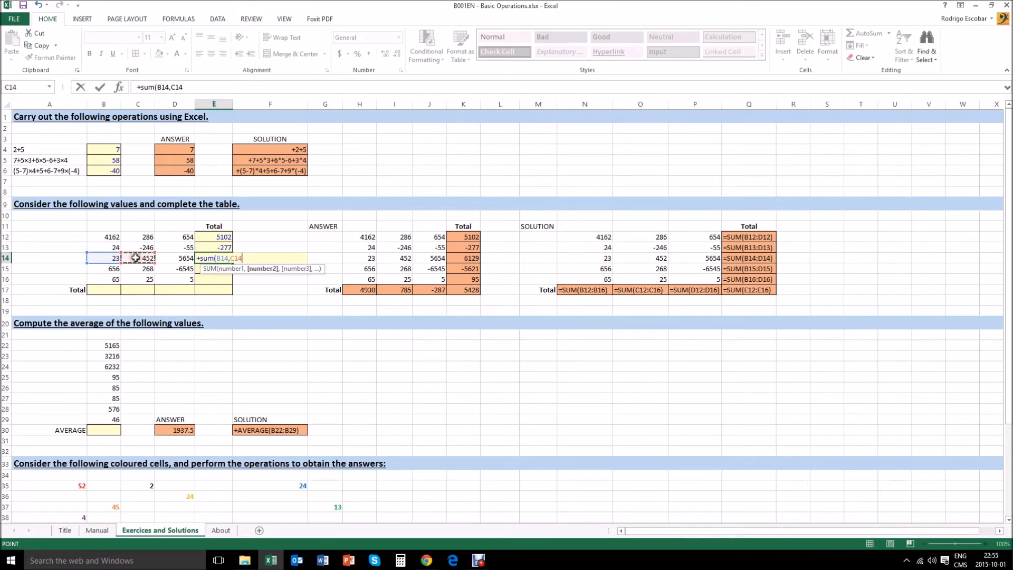
type(",")
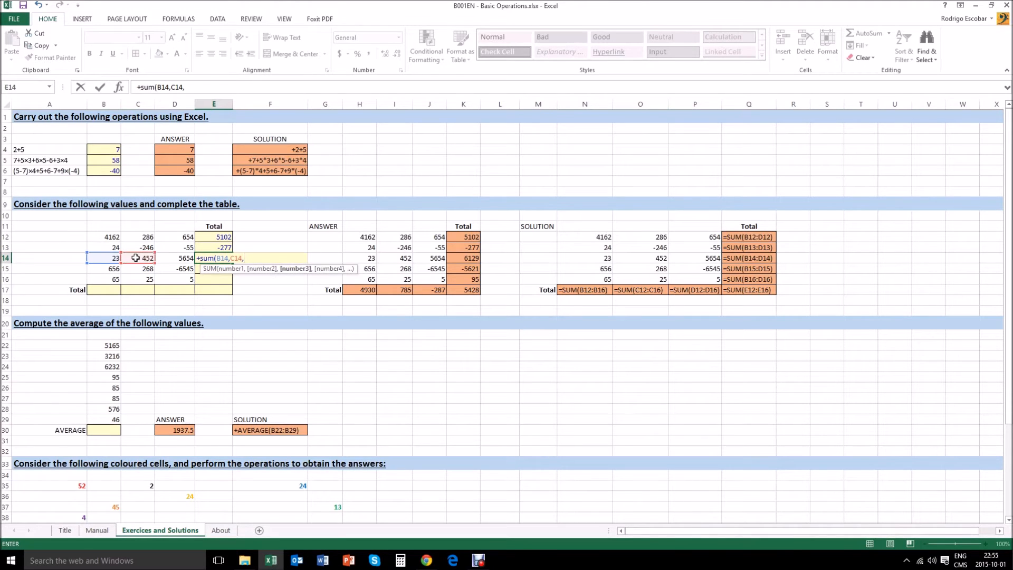
left_click(171, 258)
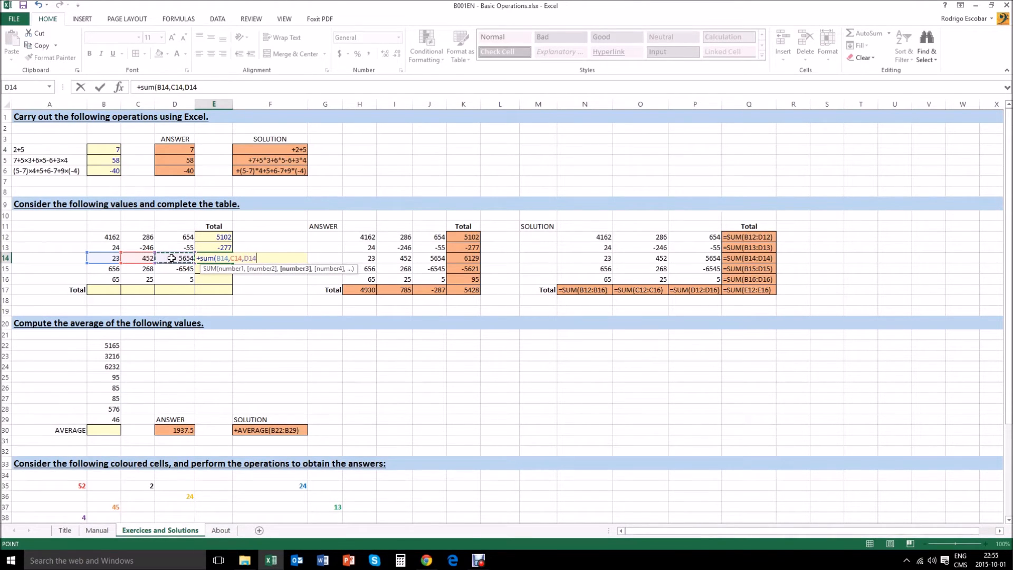
key("Return")
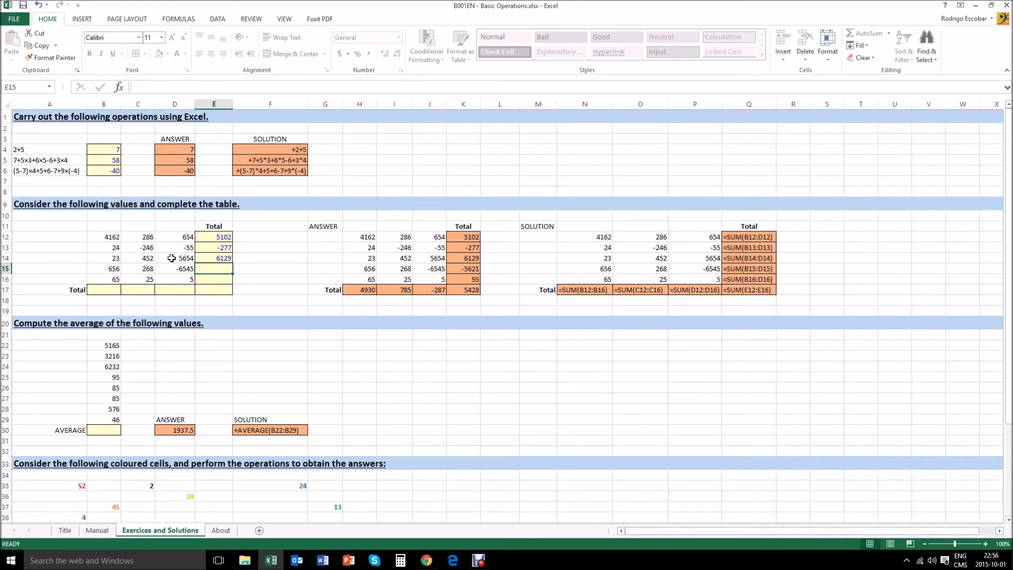
key("Up")
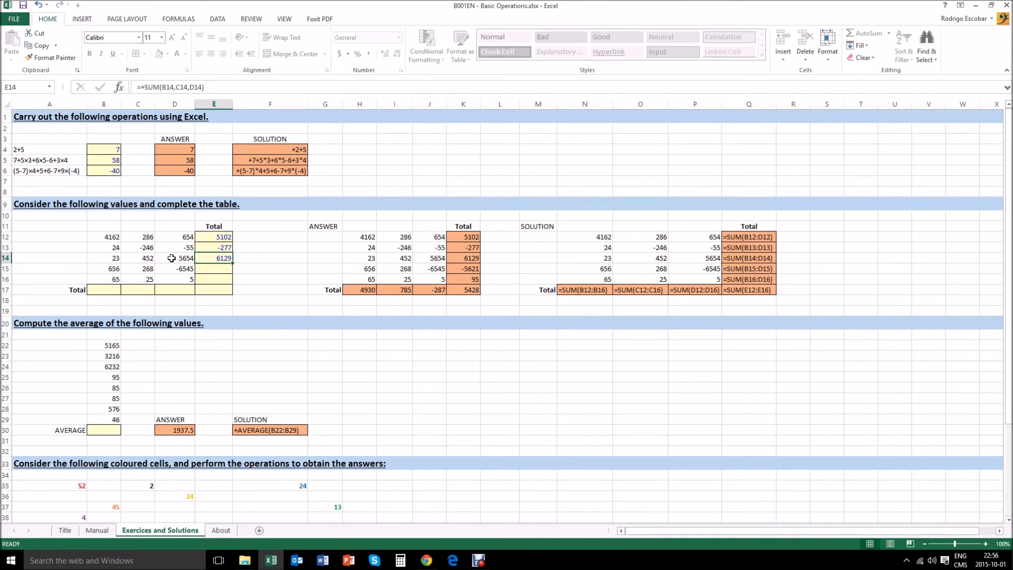
key("Down")
Step: Total row 15 in E15 with SUM(B15:C15,D15), giving -5621
type("+su")
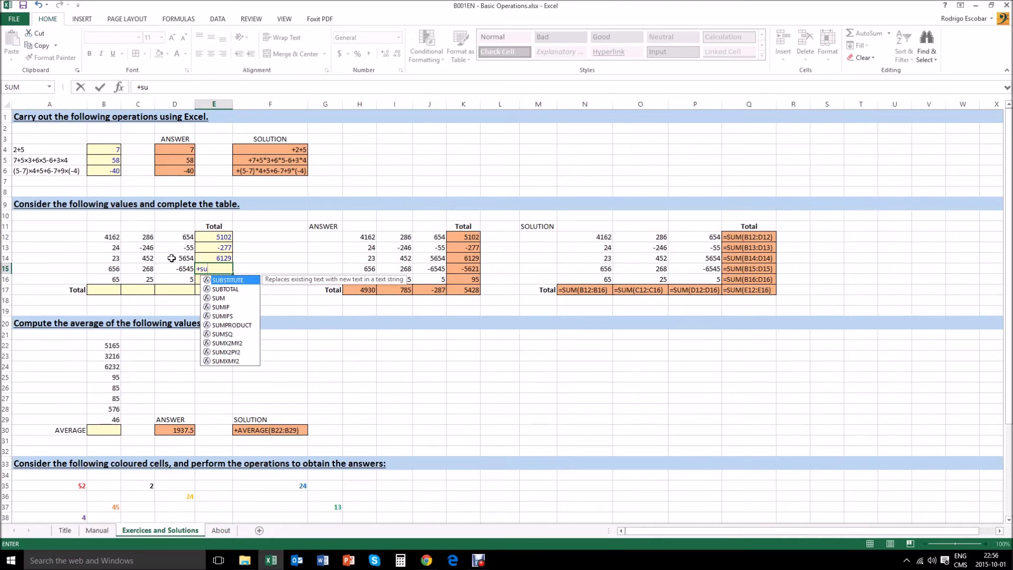
type("m(")
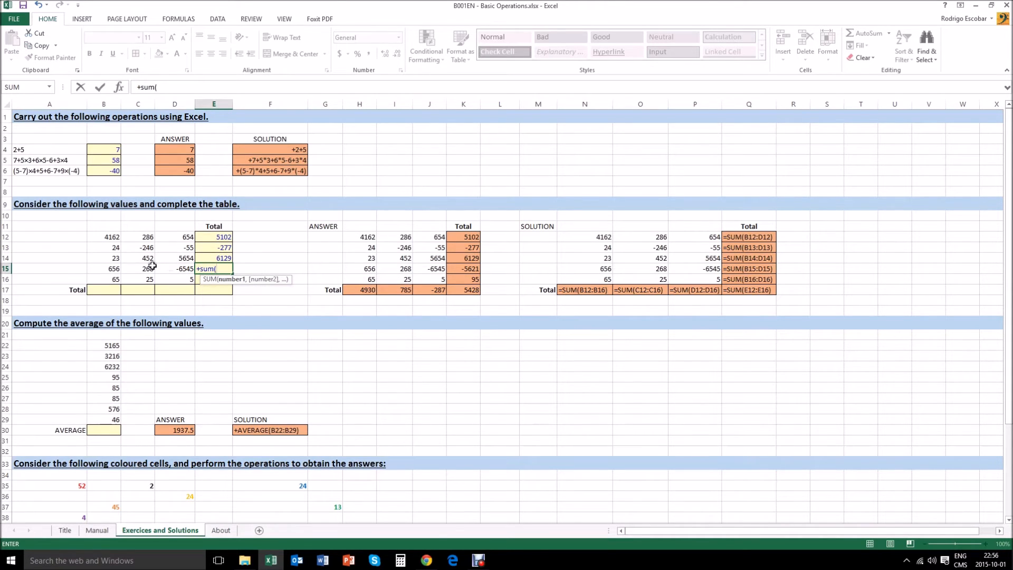
left_click_drag(107, 268, 128, 268)
type(",")
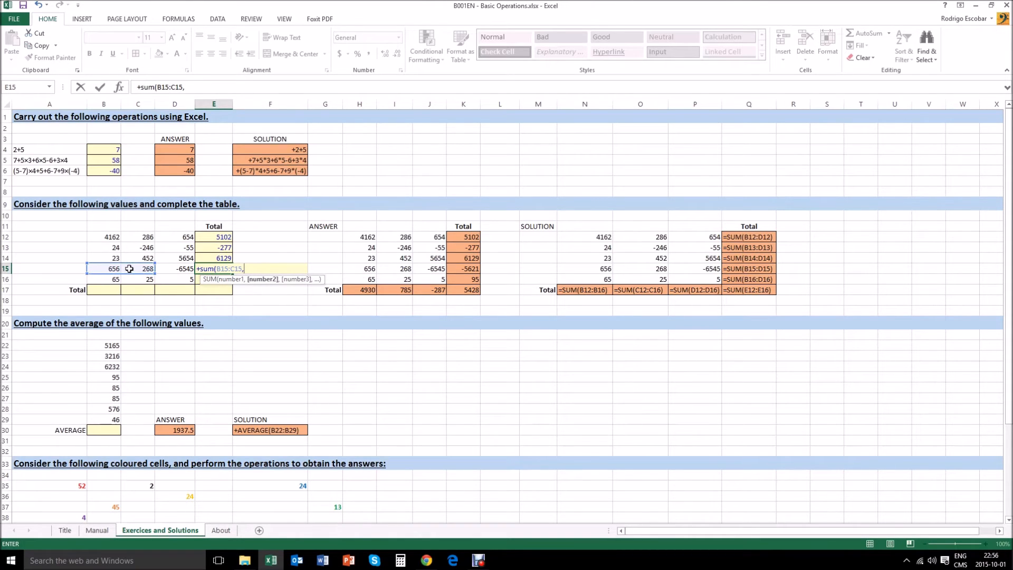
left_click(168, 269)
type(")")
key("Return")
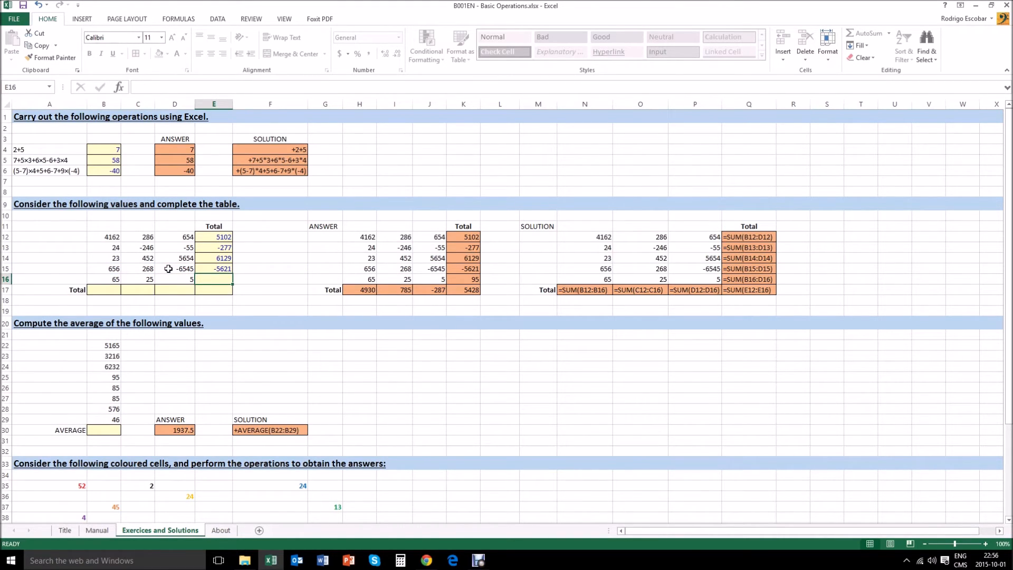
Step: Copy the row 15 total formula into E16, giving 95
left_click(211, 267)
left_click(36, 45)
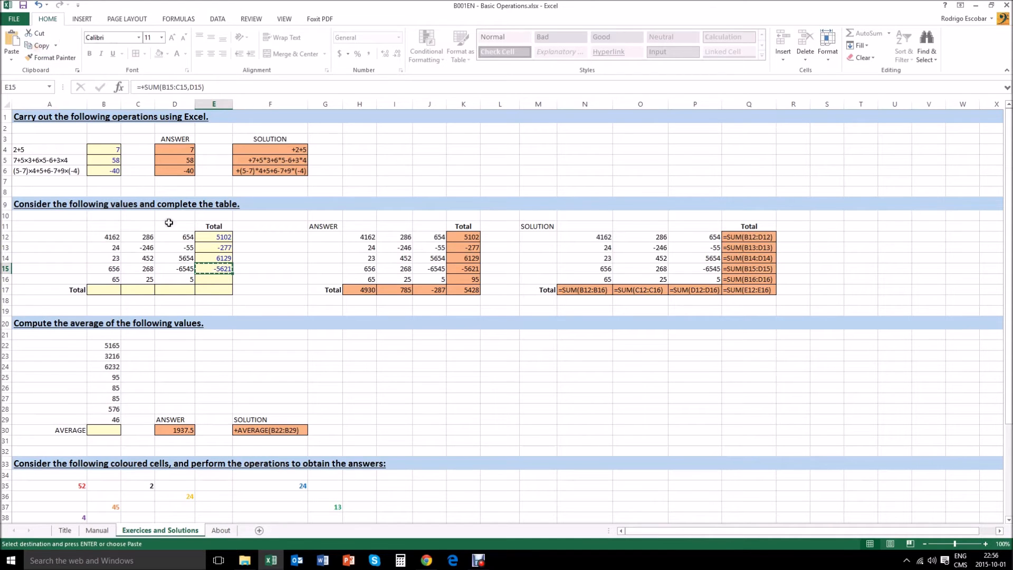
left_click(205, 275)
left_click(11, 41)
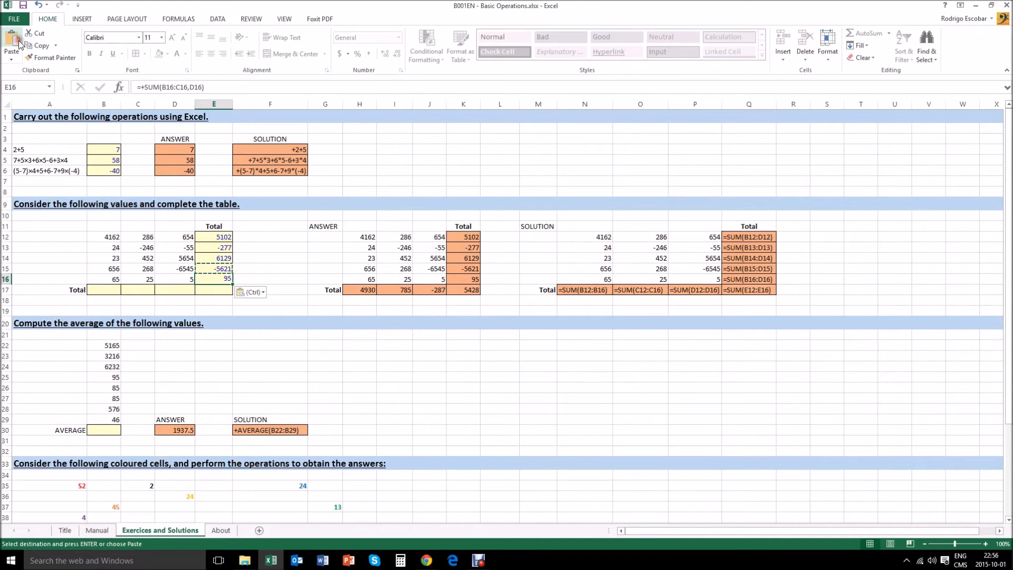
Step: Sum B12:B16 in B17 and copy the column total across C17 to E17
left_click(104, 290)
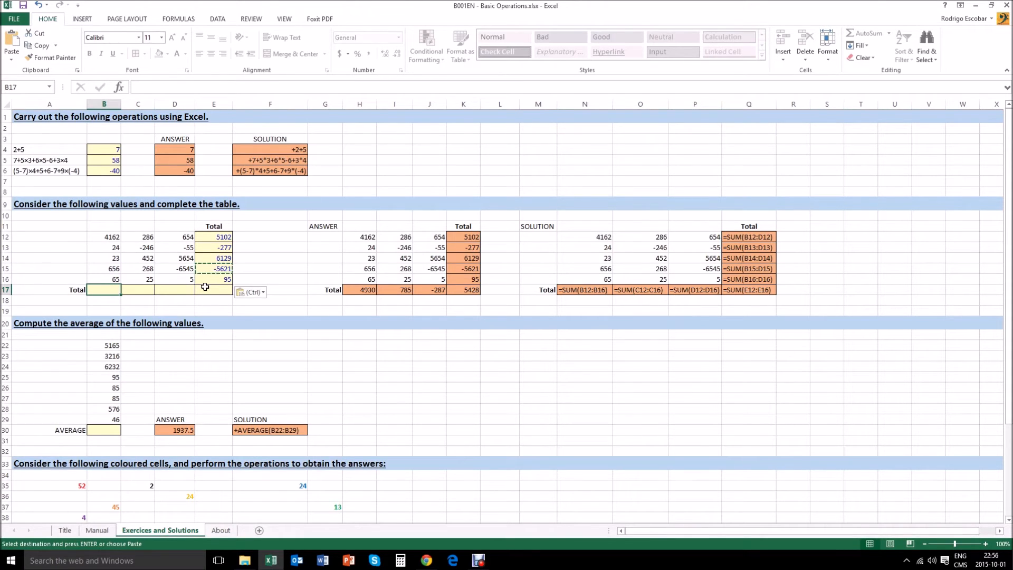
type("+")
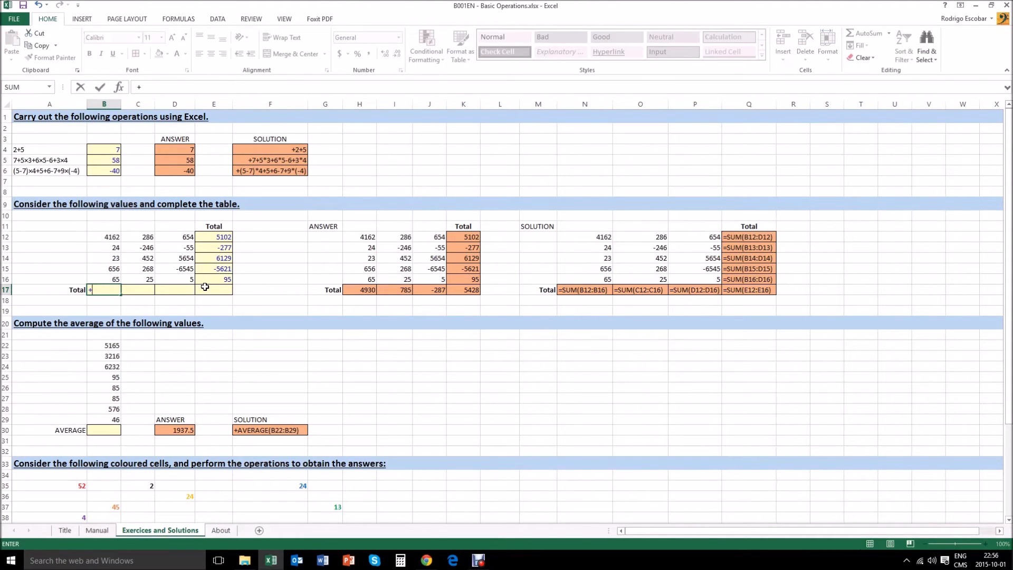
type("sum(")
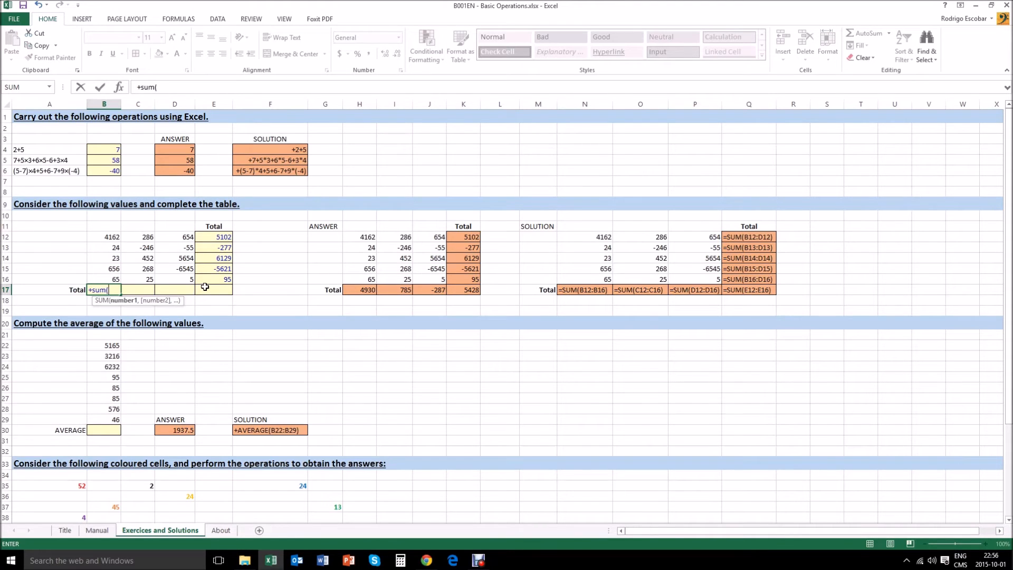
left_click_drag(106, 236, 105, 280)
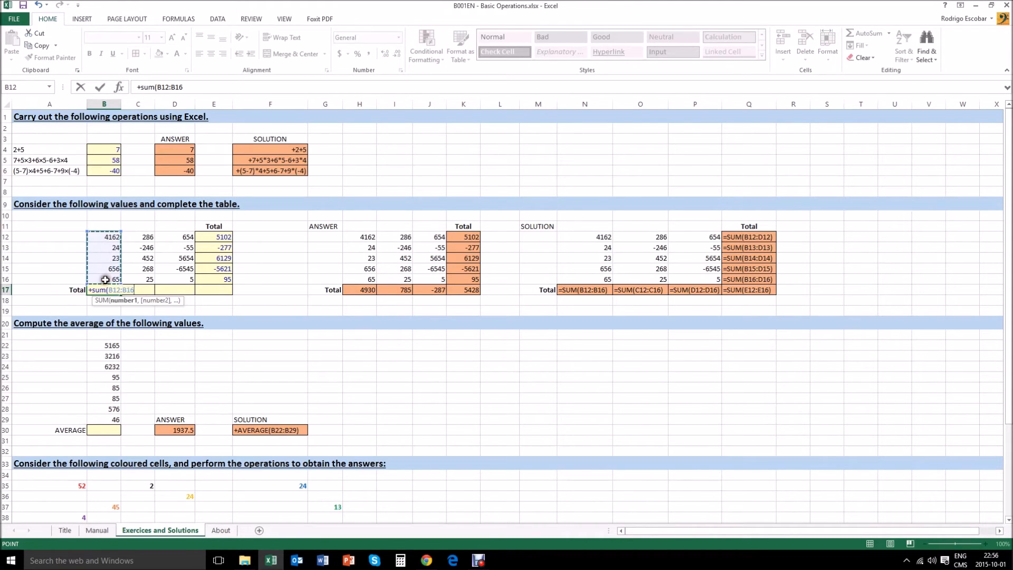
key("ctrl+Return")
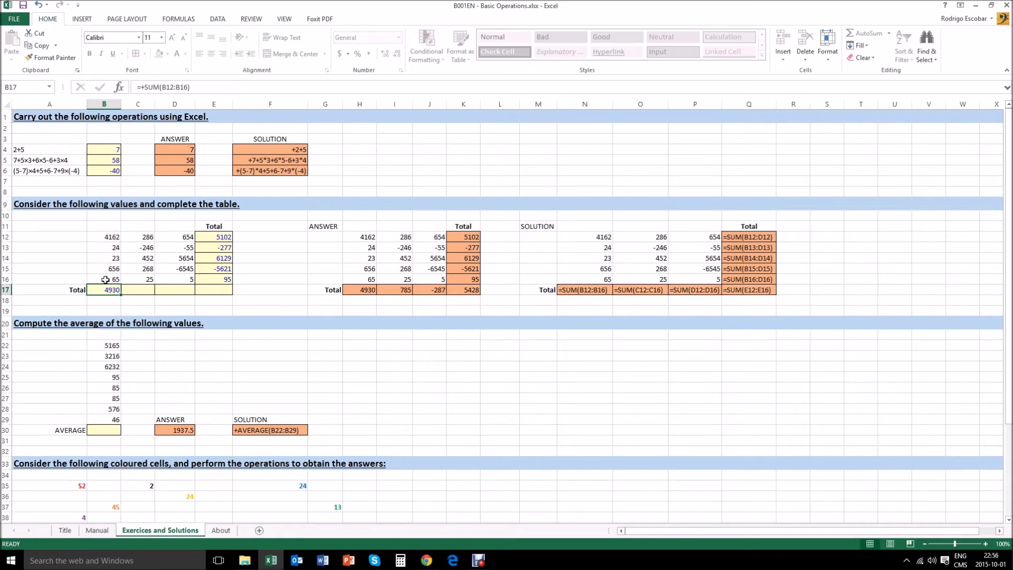
key("ctrl+c")
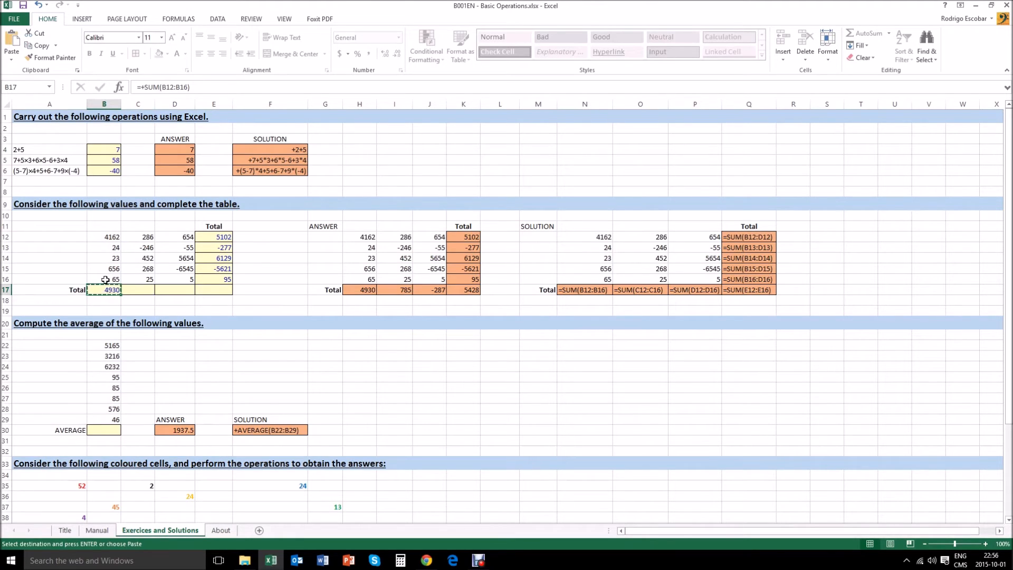
key("Right")
key("ctrl+v")
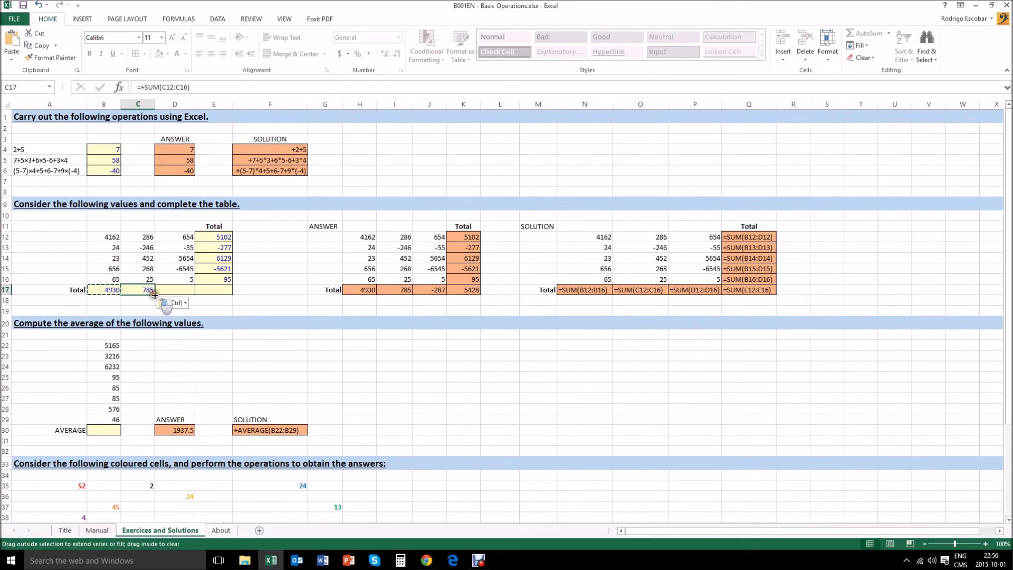
left_click_drag(154, 294, 232, 297)
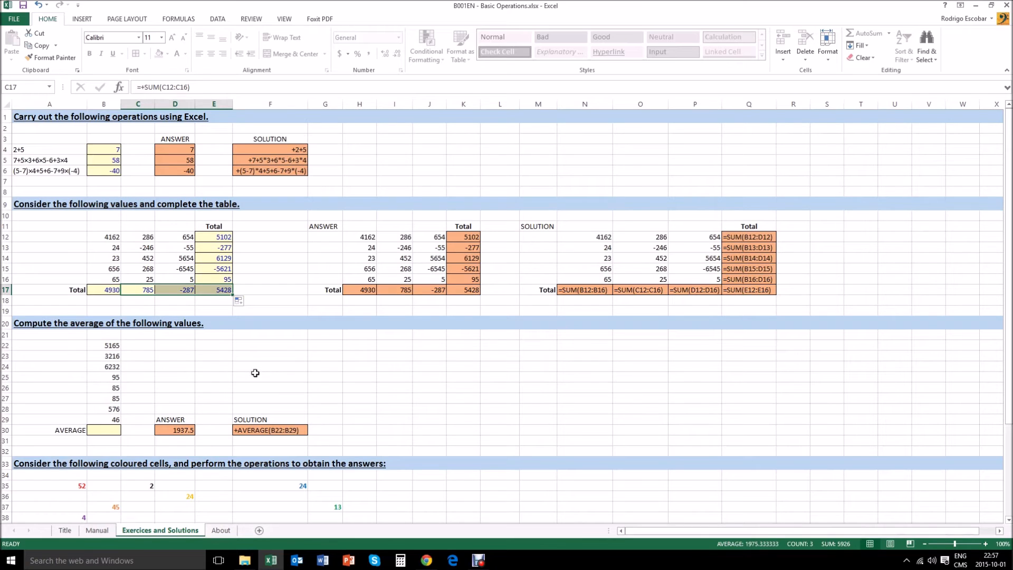
Step: Enter =SUM(B22:B29)/8 in B30, giving 1937.5, and compare it with the answer in D30
left_click(114, 429)
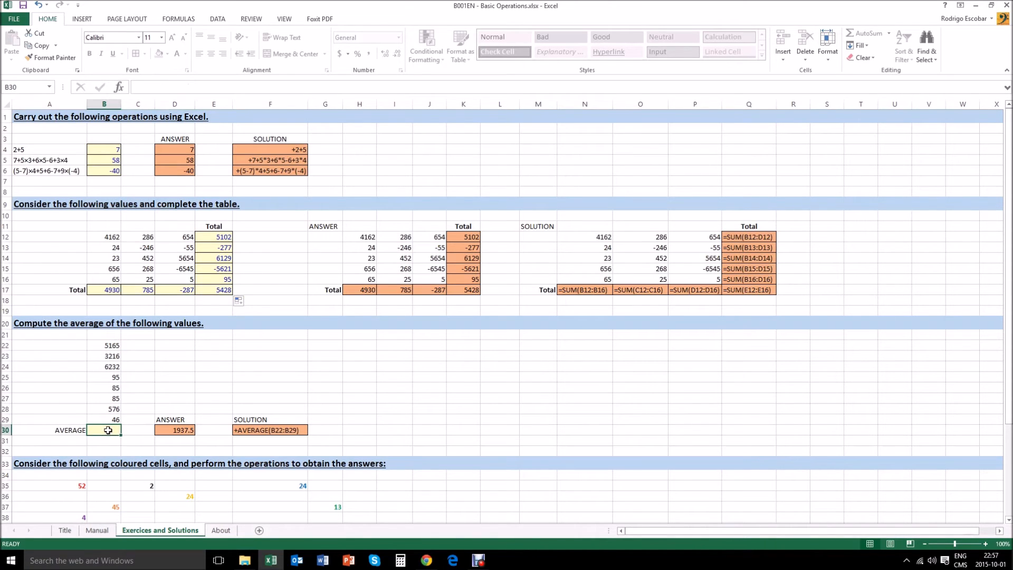
scroll(331, 401, "down", 3)
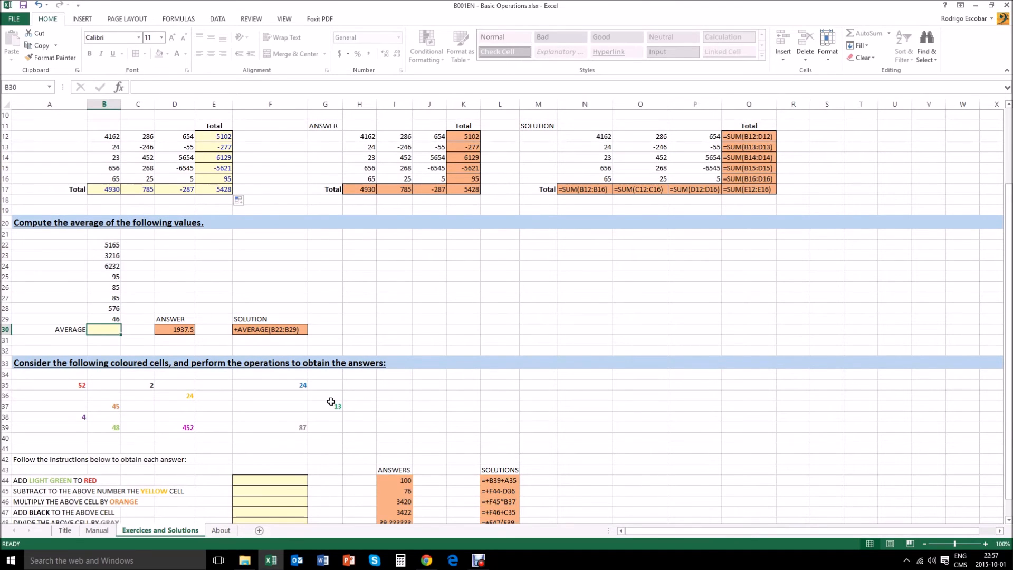
left_click(109, 248)
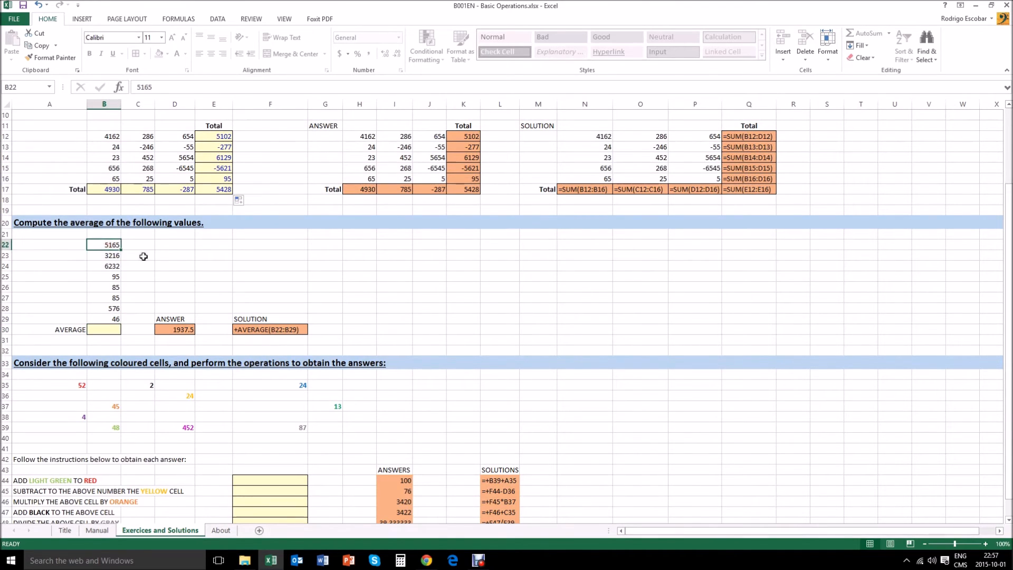
key("Down")
key("Down")
key("Down")
key("Down")
key("Down")
key("Down")
key("Down")
key("Down")
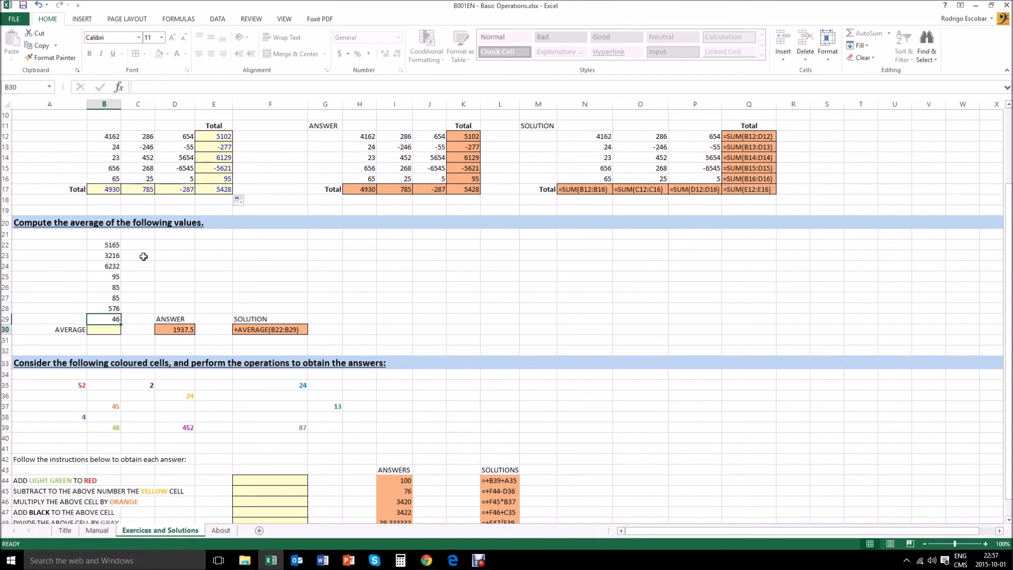
type("+")
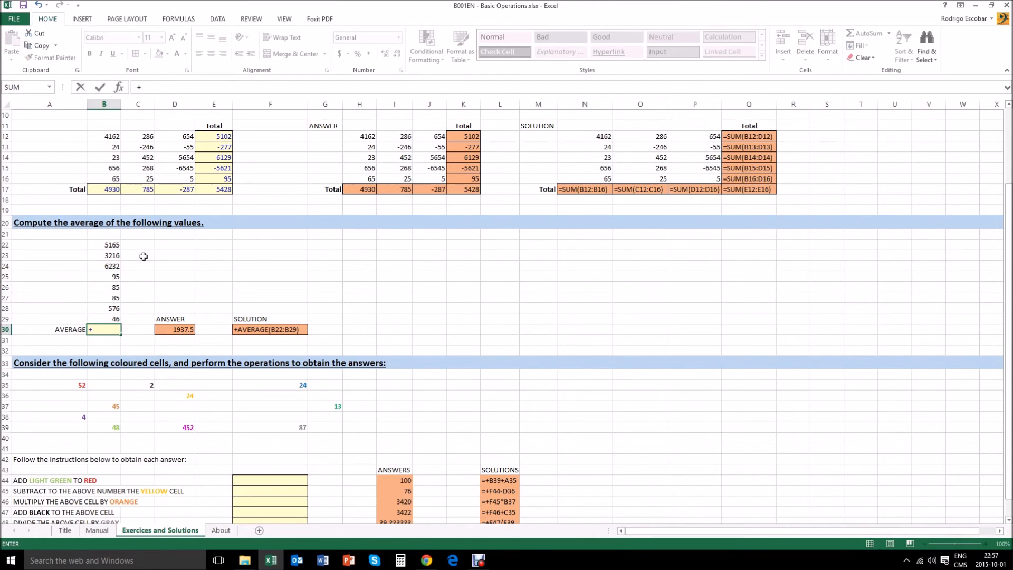
type("sum(")
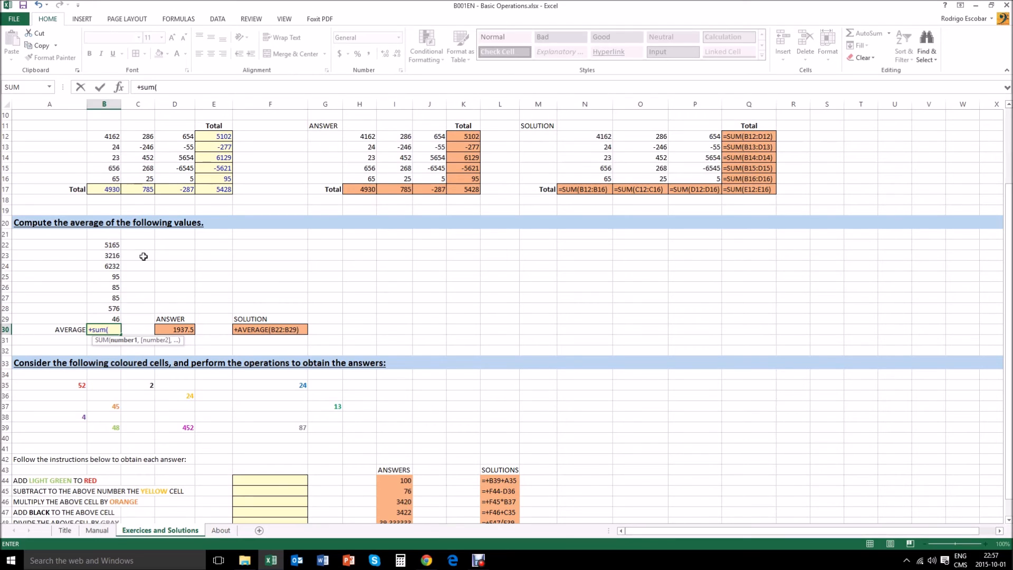
left_click_drag(105, 246, 101, 317)
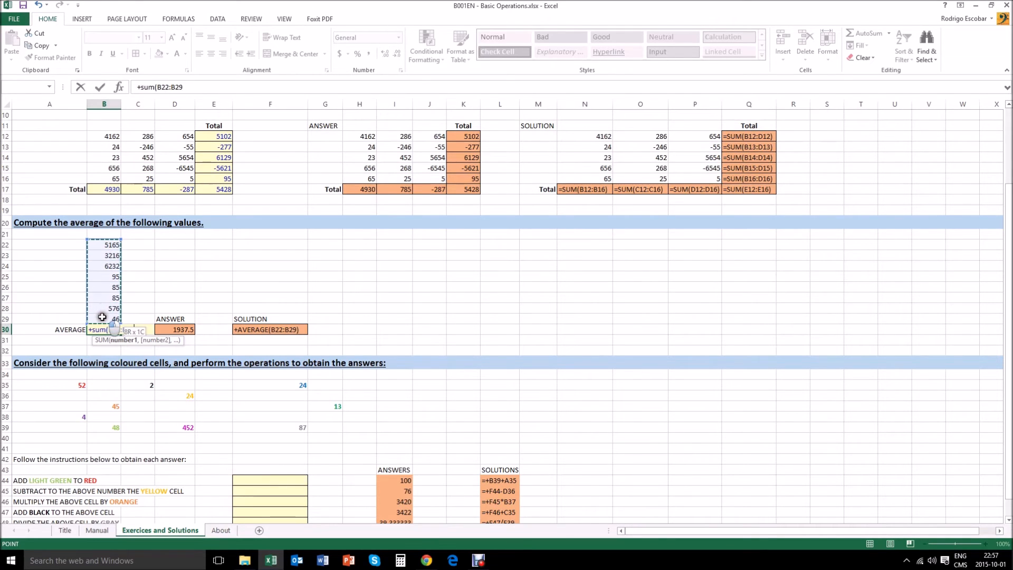
type(")/8")
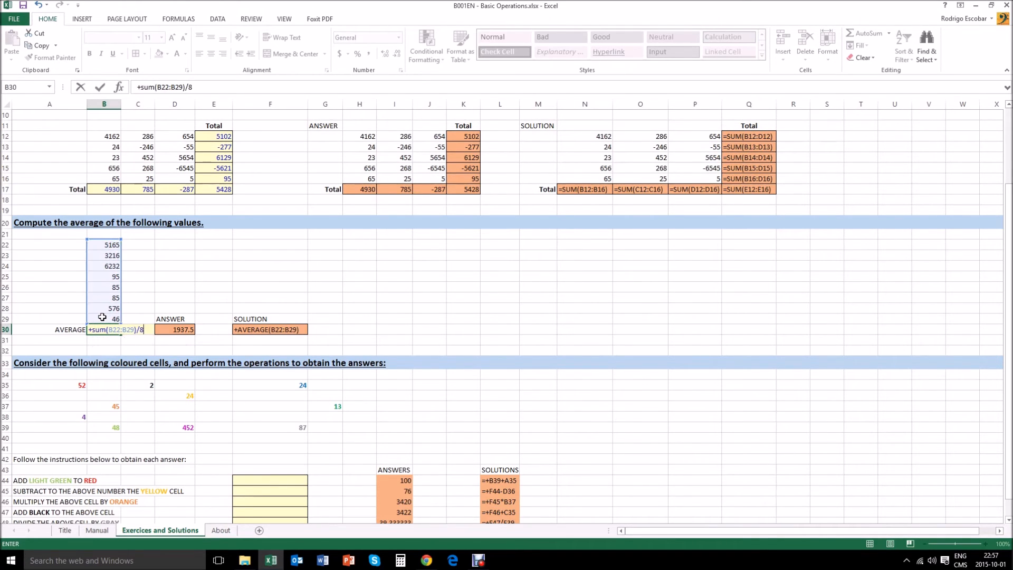
key("Return")
key("Up")
key("Right")
key("Right")
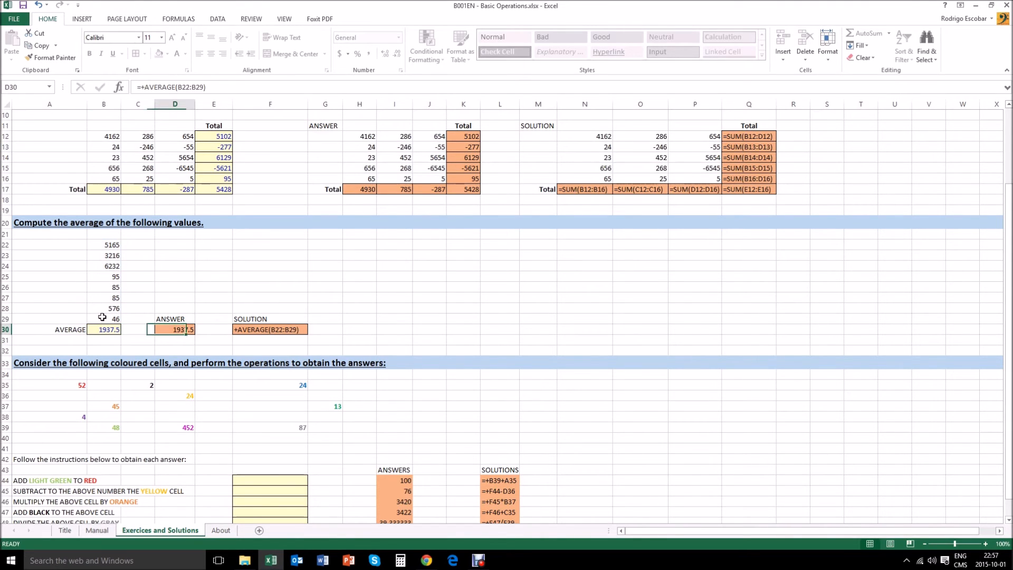
key("Left")
key("Left")
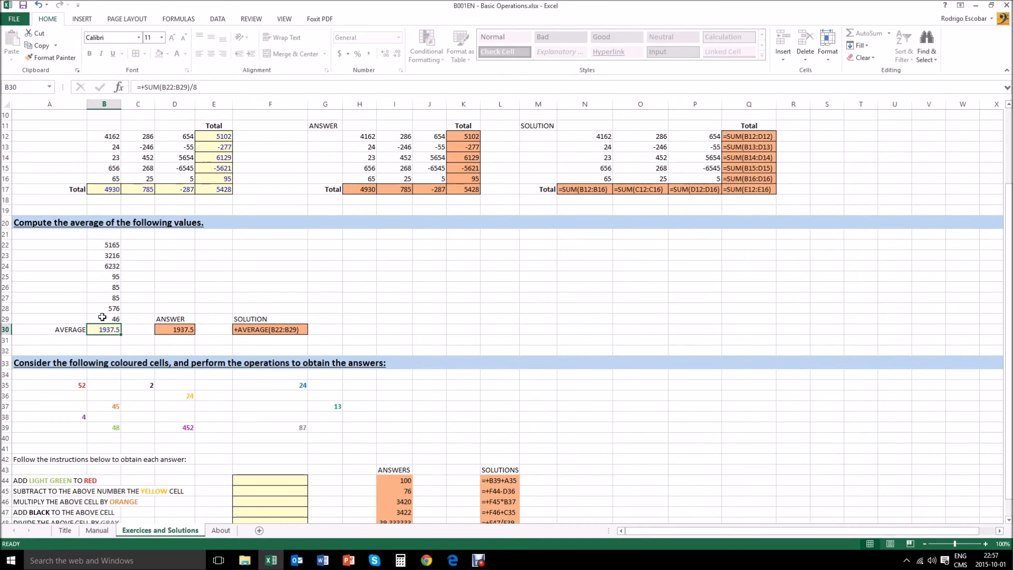
Step: Enter AVERAGE(B22,B23,…,B29) in B30 listing each cell, giving 1937.5
type("+")
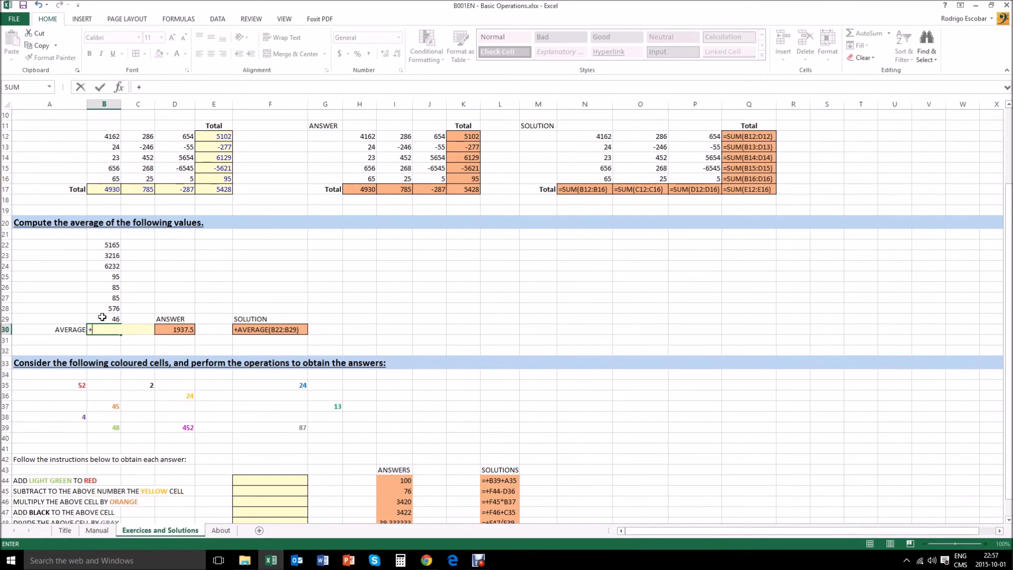
type("averag")
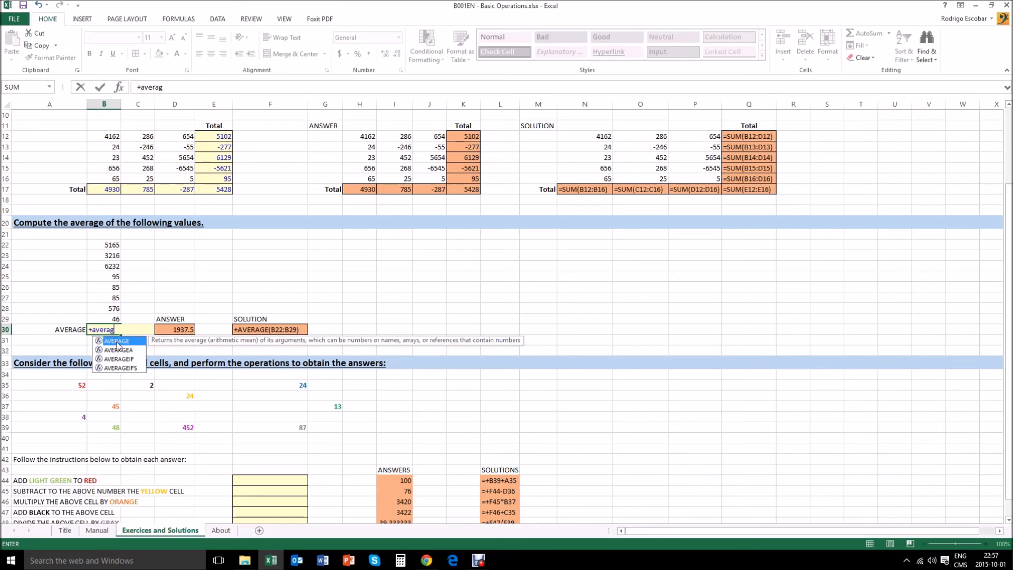
double_click(117, 342)
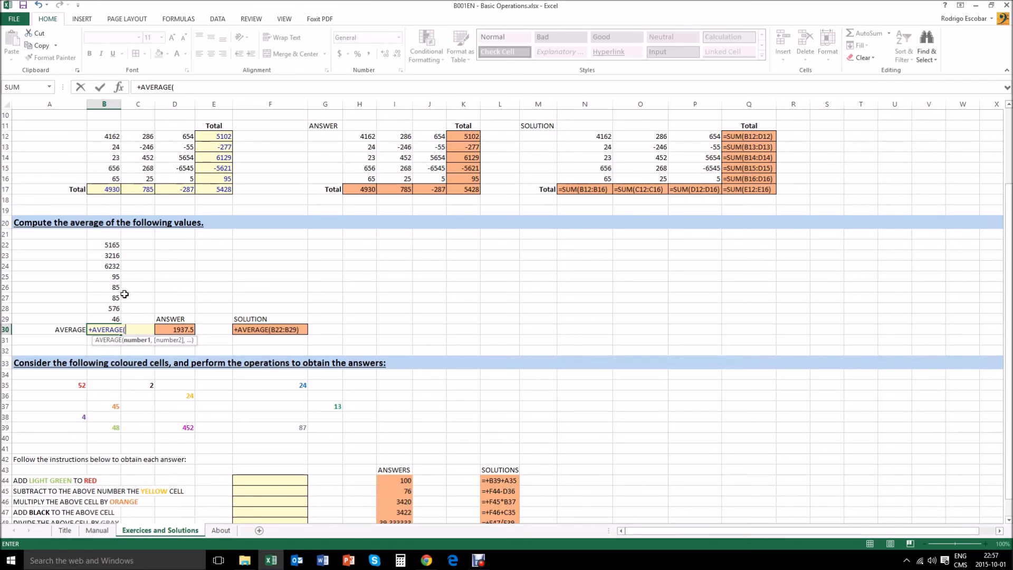
left_click(107, 245)
type(",")
left_click(107, 255)
type(",")
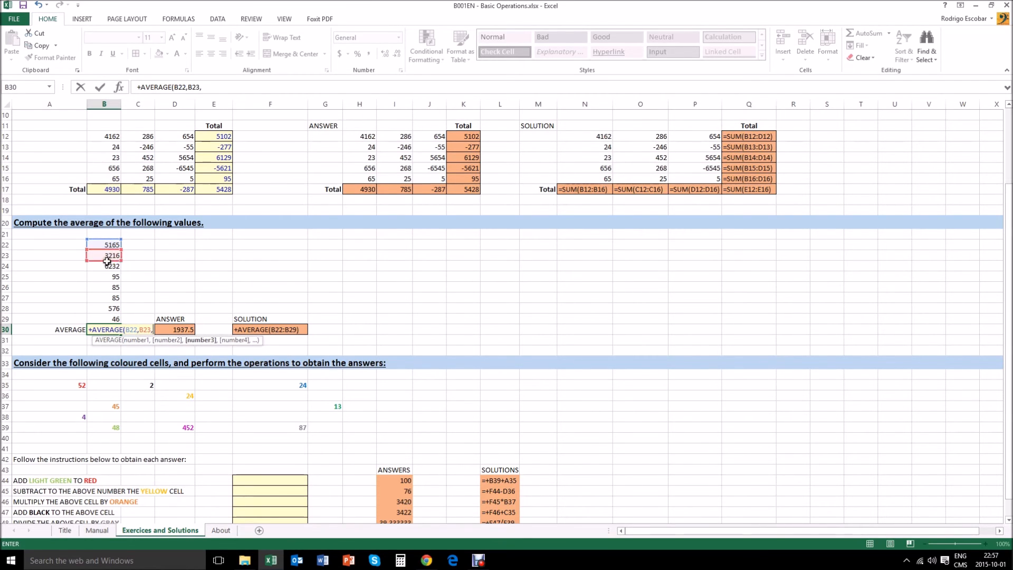
left_click(107, 266)
type(",")
left_click(103, 276)
type(",")
left_click(102, 287)
type(",")
left_click(101, 298)
type(",")
left_click(100, 308)
type(",")
left_click(99, 318)
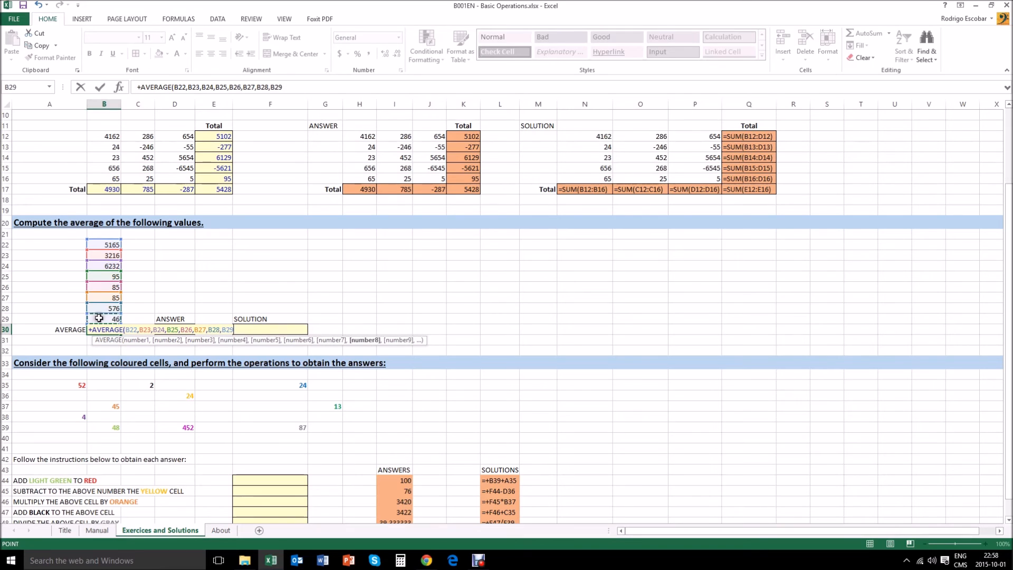
type(")")
key("Return")
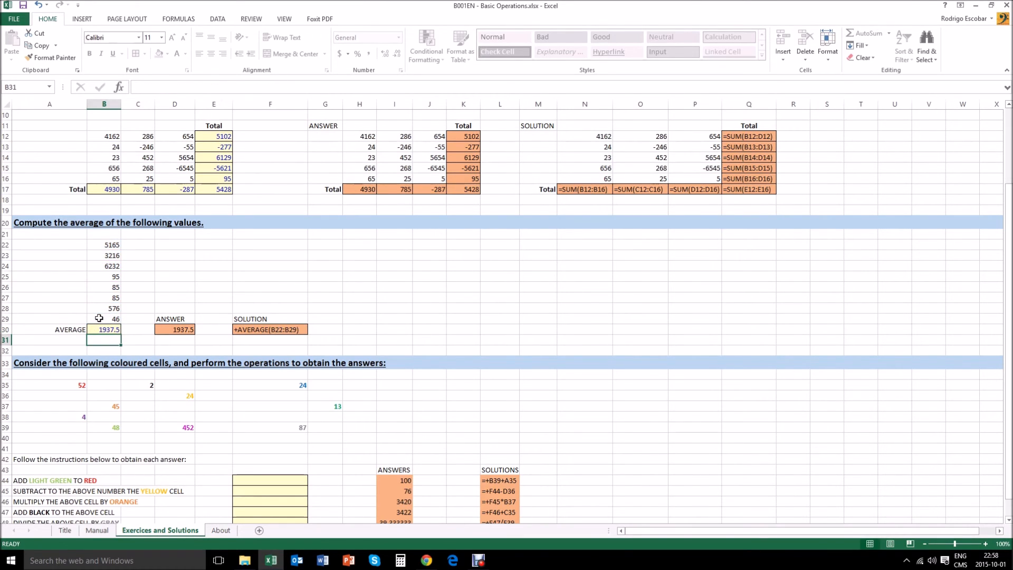
Step: Re-enter B30 as +average(B22:B29) using the whole range
key("Up")
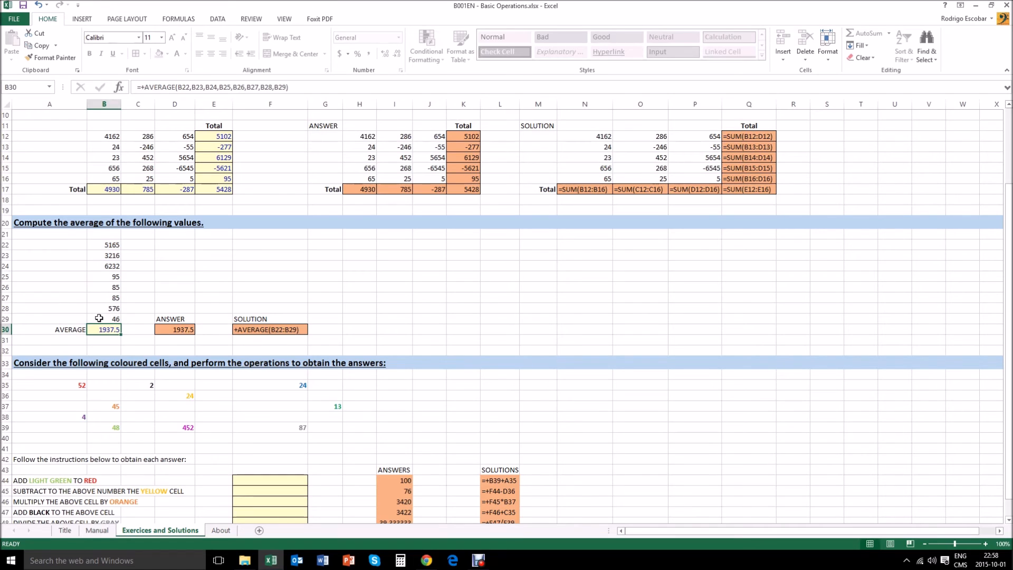
type("+average(")
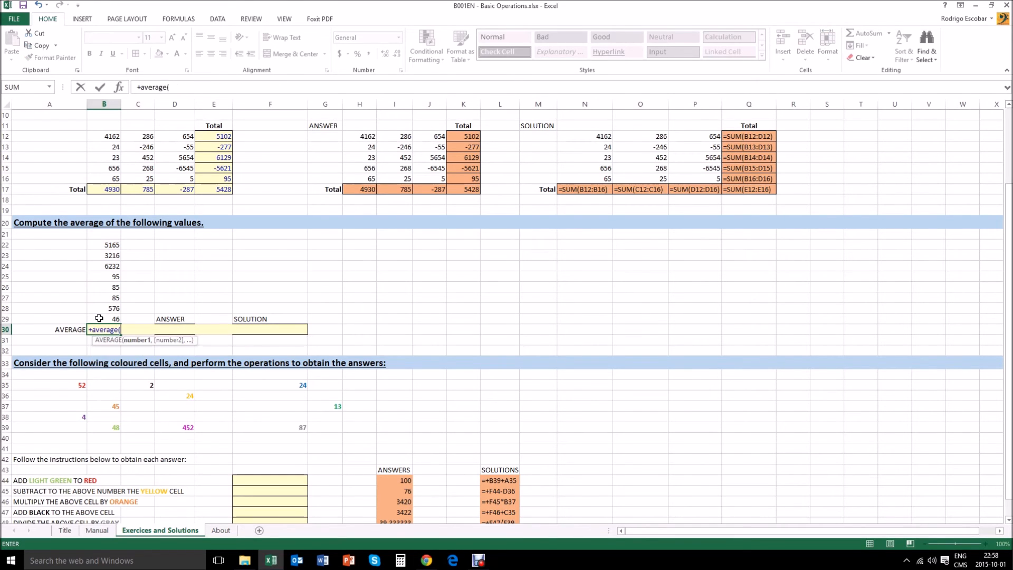
left_click_drag(105, 246, 99, 318)
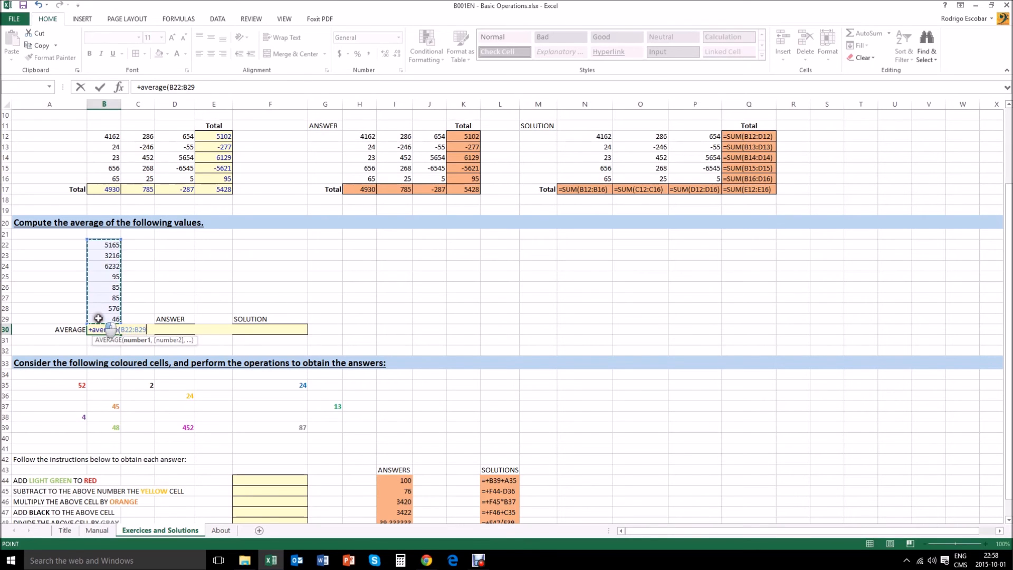
key("Return")
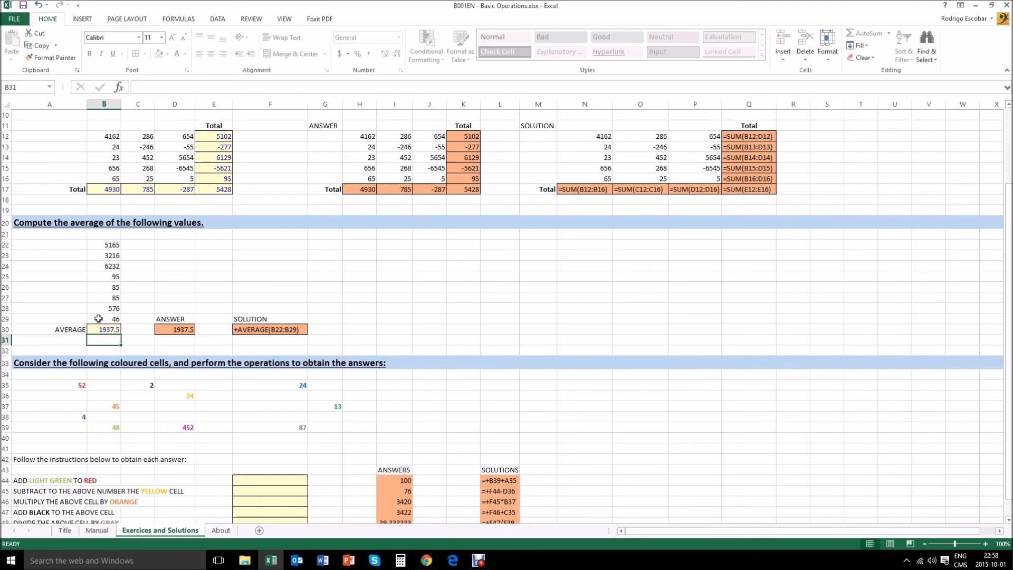
Step: Enter +B39+A35 in F44, adding the light green and red values to get 100
scroll(245, 332, "down", 4)
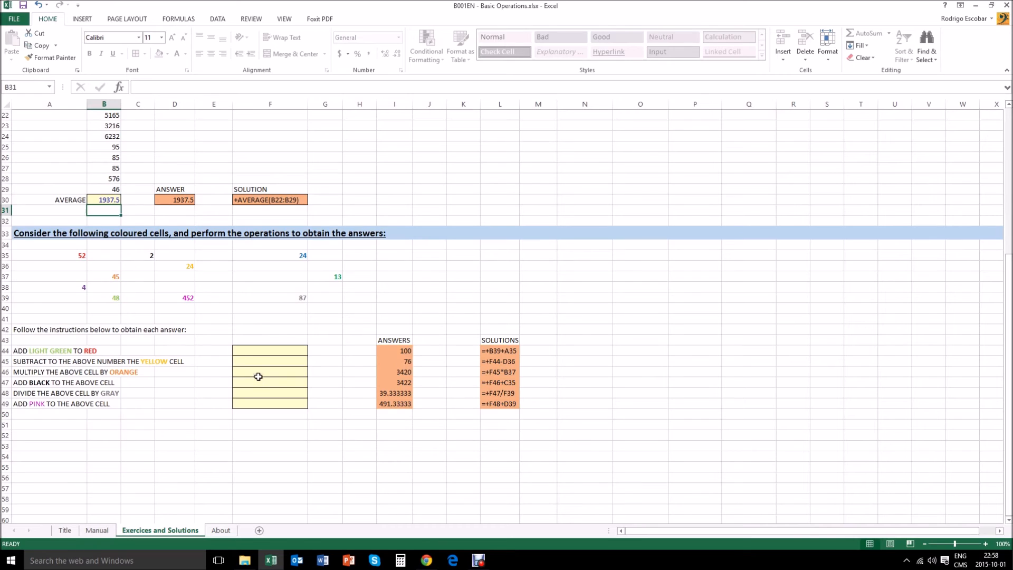
left_click(260, 351)
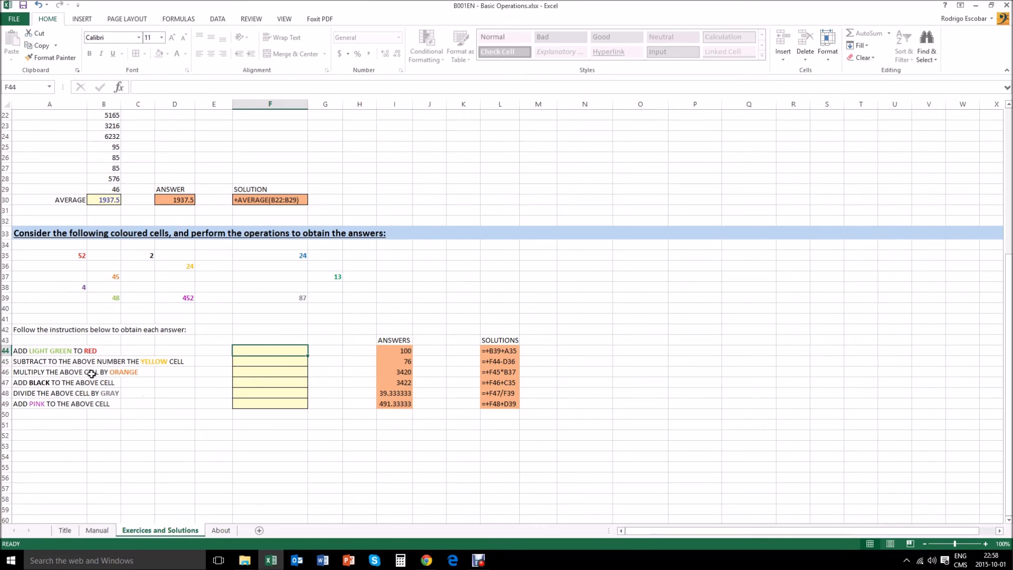
type("+")
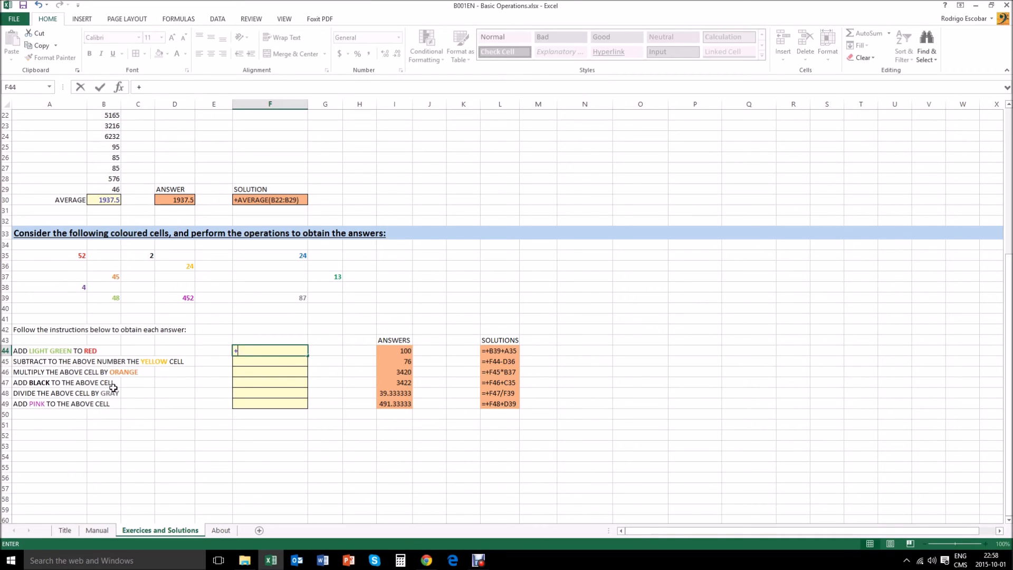
left_click(107, 300)
type("+")
left_click(71, 256)
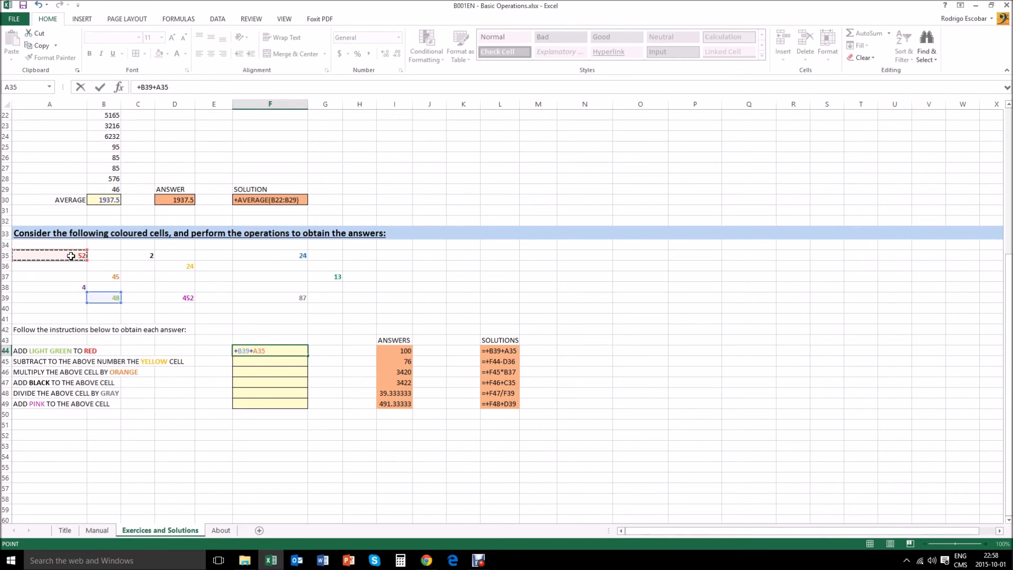
key("Return")
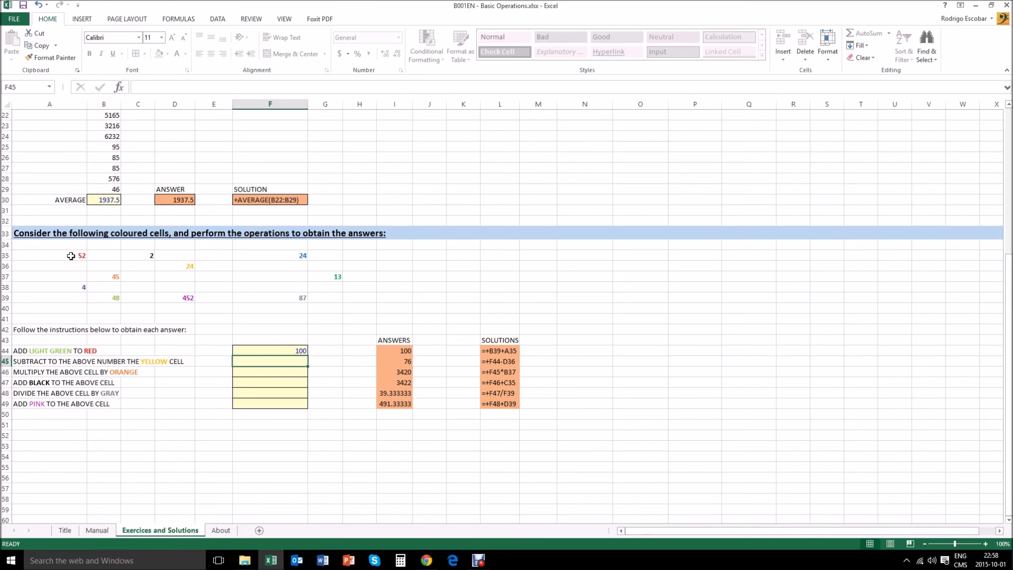
Step: Enter +F44-D36 in F45 (76) and +F45*B37 in F46 (3420)
type("+")
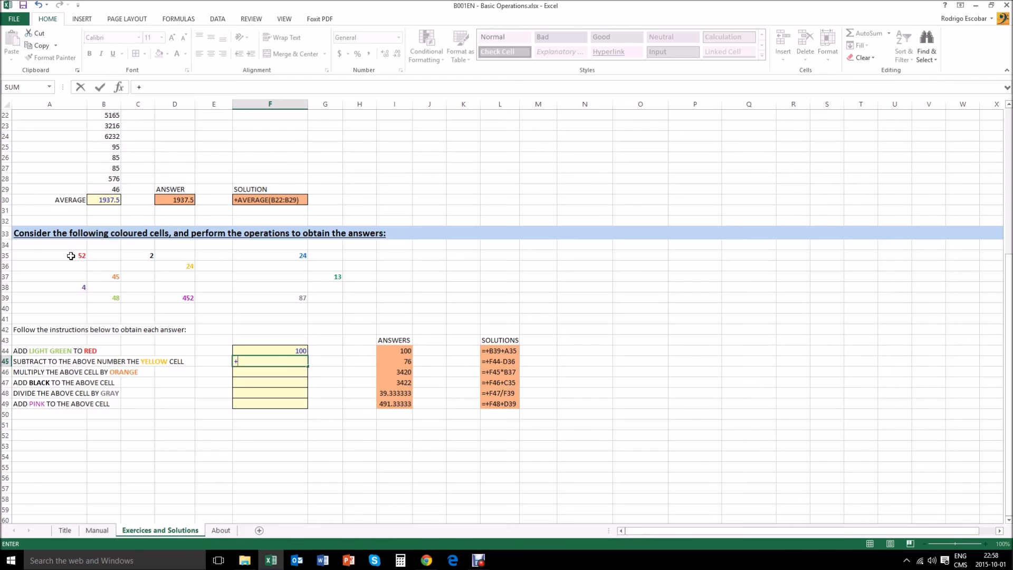
key("Up")
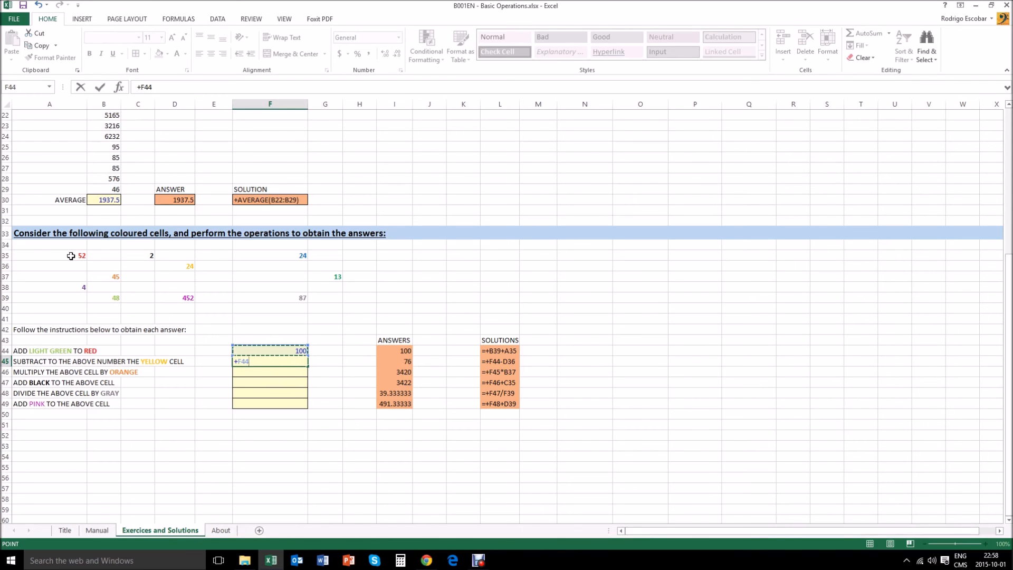
type("-")
left_click(186, 266)
key("Return")
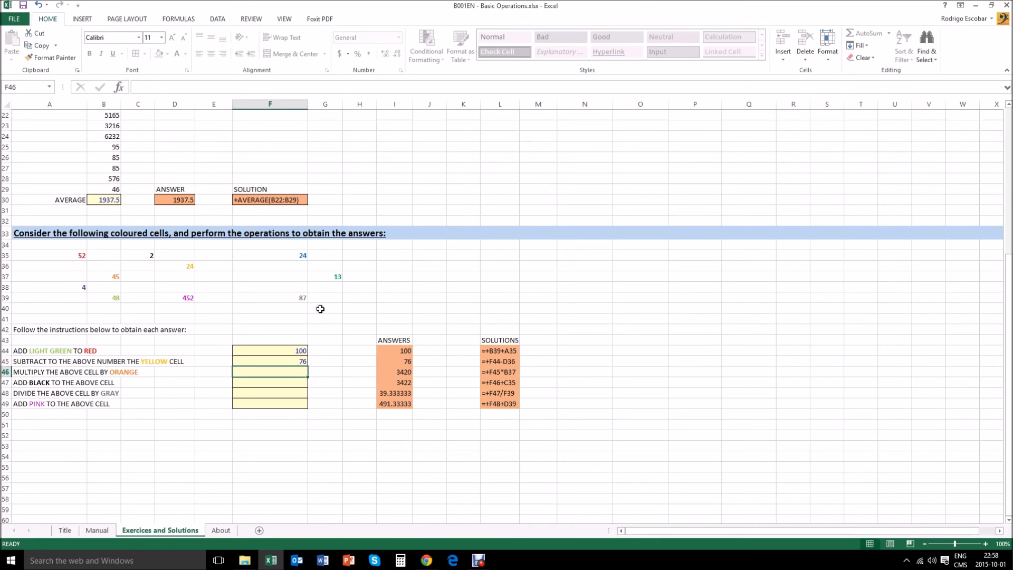
type("+")
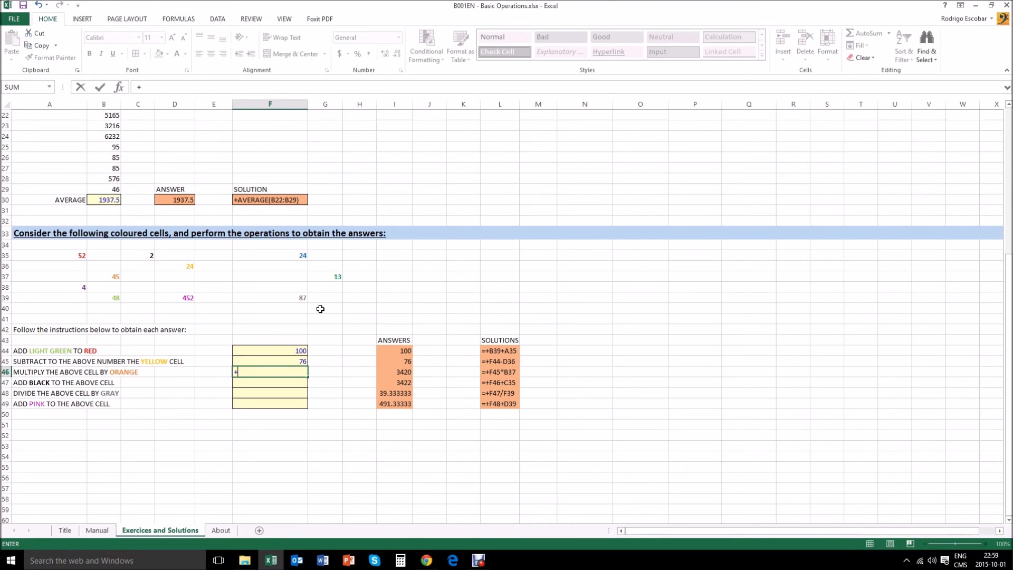
key("Up")
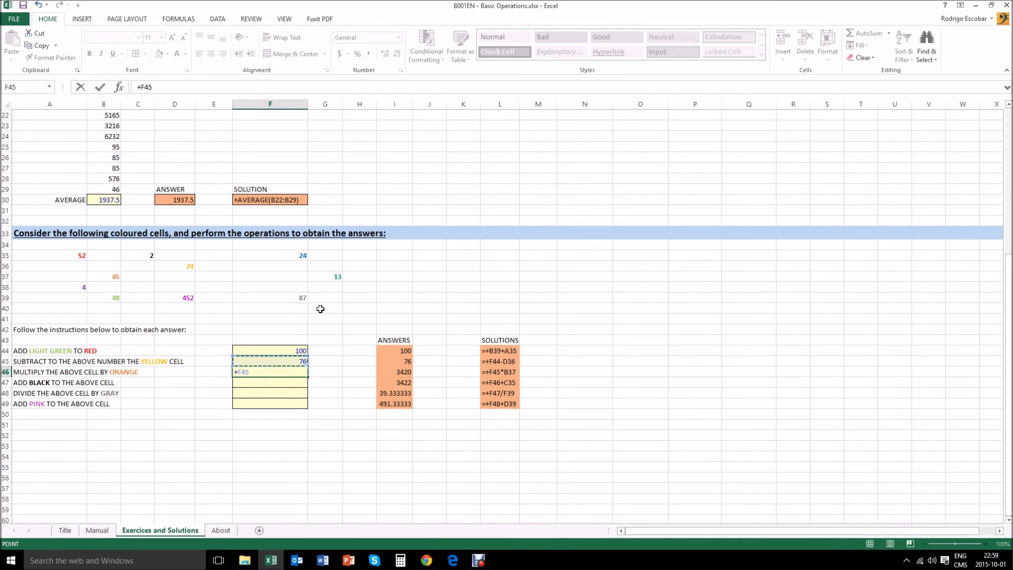
type("*")
left_click(96, 276)
key("Return")
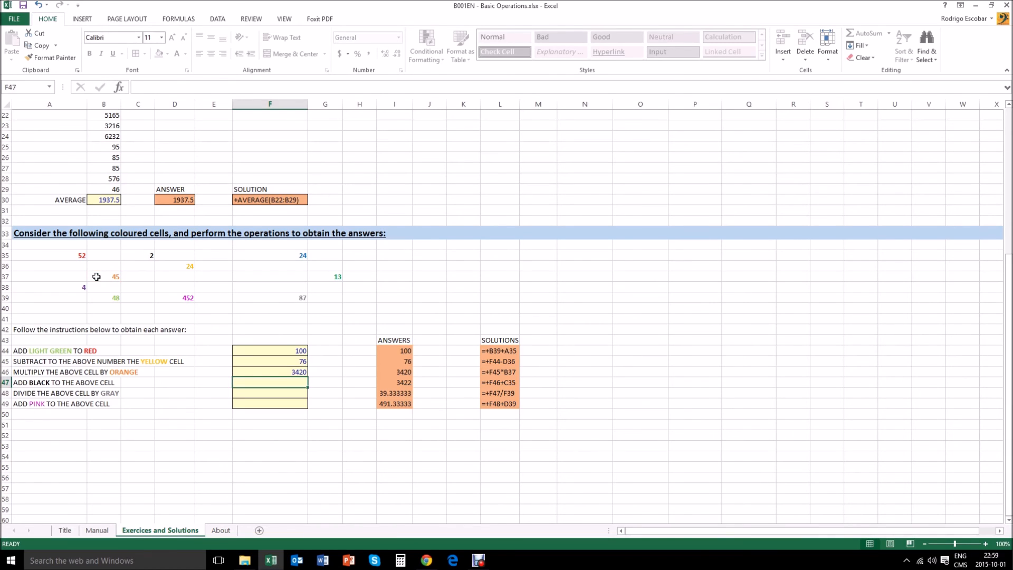
Step: Enter +F46+C35 in F47, adding the black value to get 3422
type("+")
key("Up")
type("+")
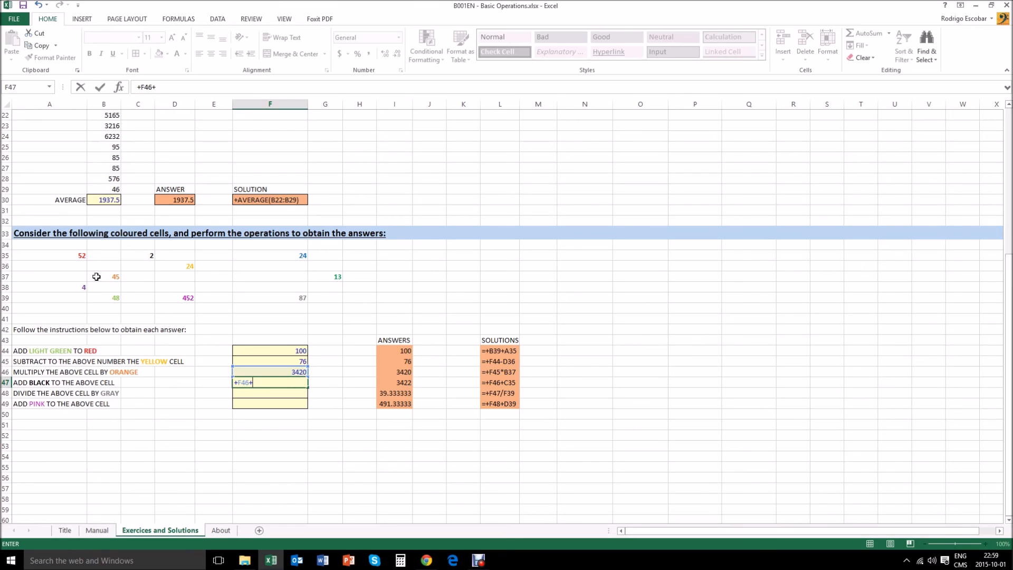
left_click(138, 256)
key("Return")
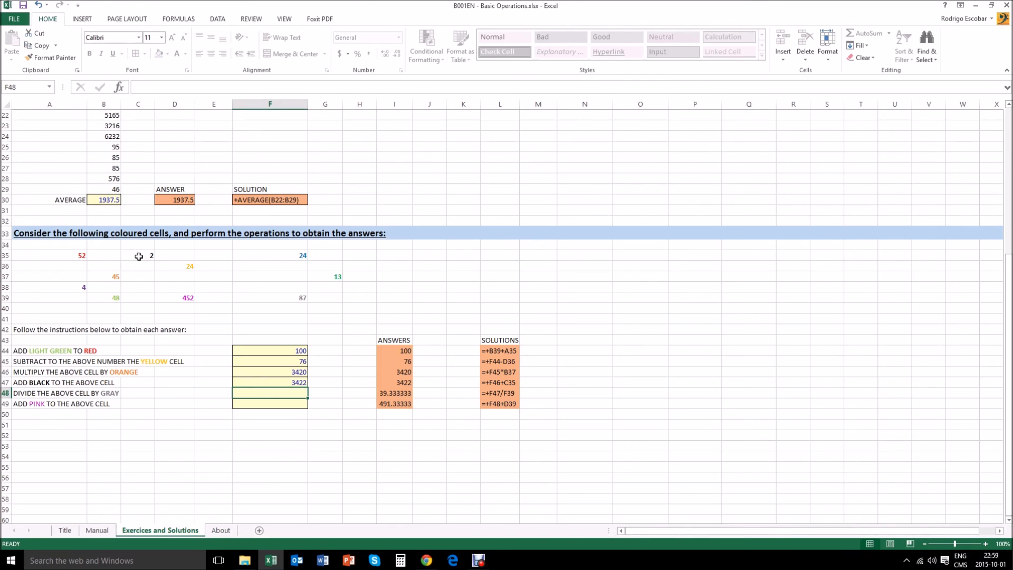
Step: Enter +F47/F39 in F48 (39.33333333) and +F48+D39 in F49 (491.3333333)
type("+F47/")
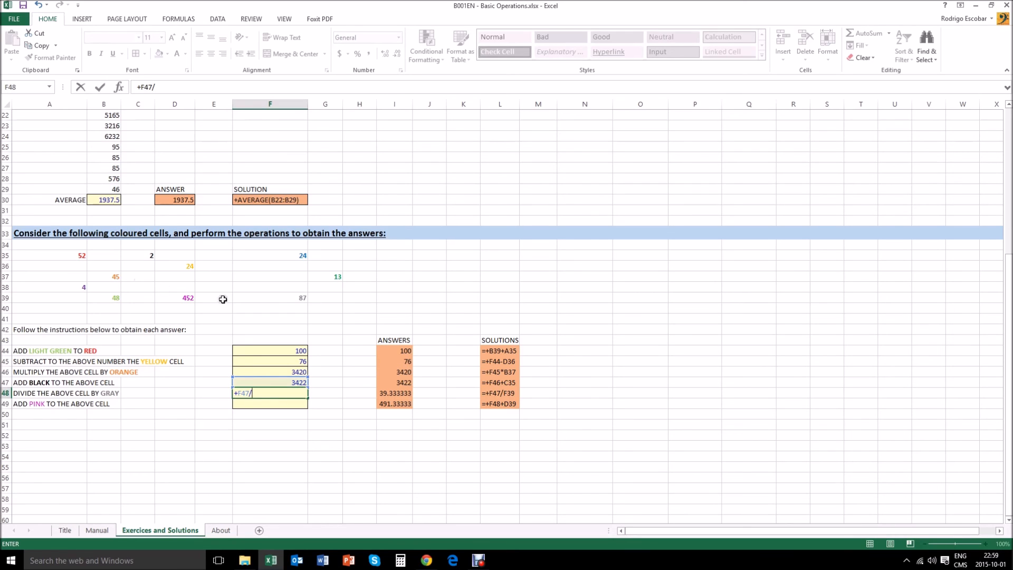
left_click(278, 300)
key("Return")
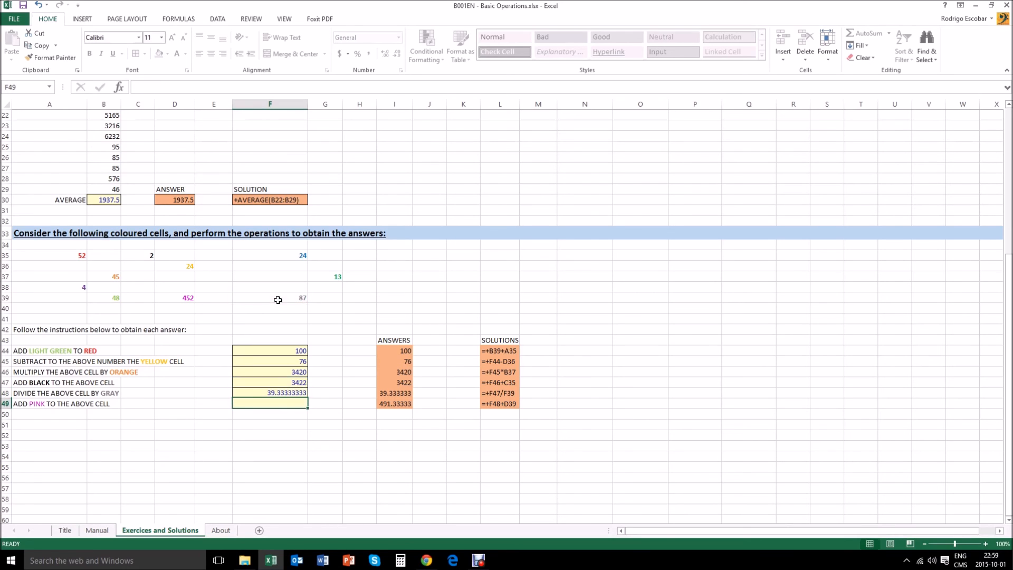
type("+")
key("Up")
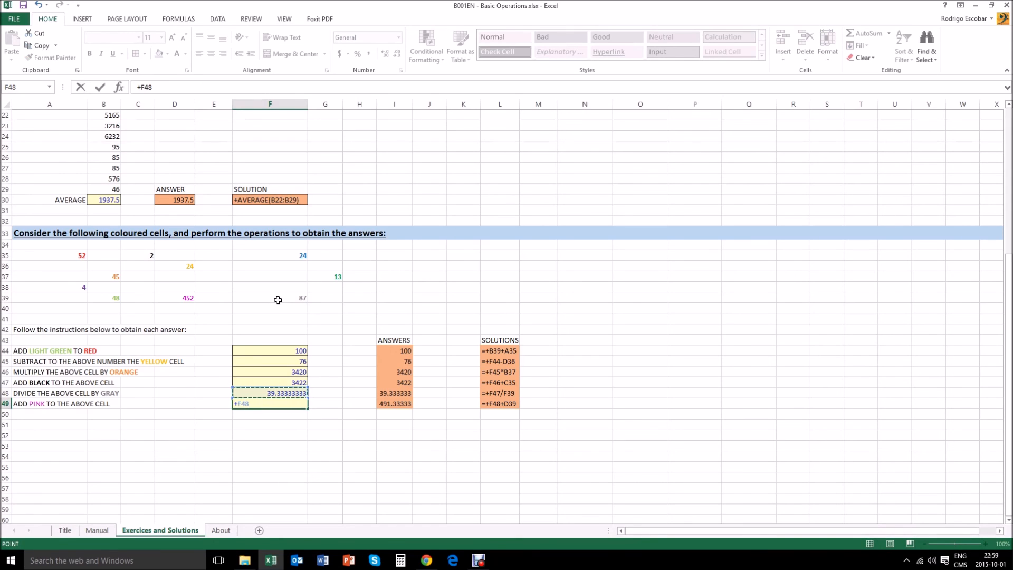
type("+")
left_click(184, 298)
key("Return")
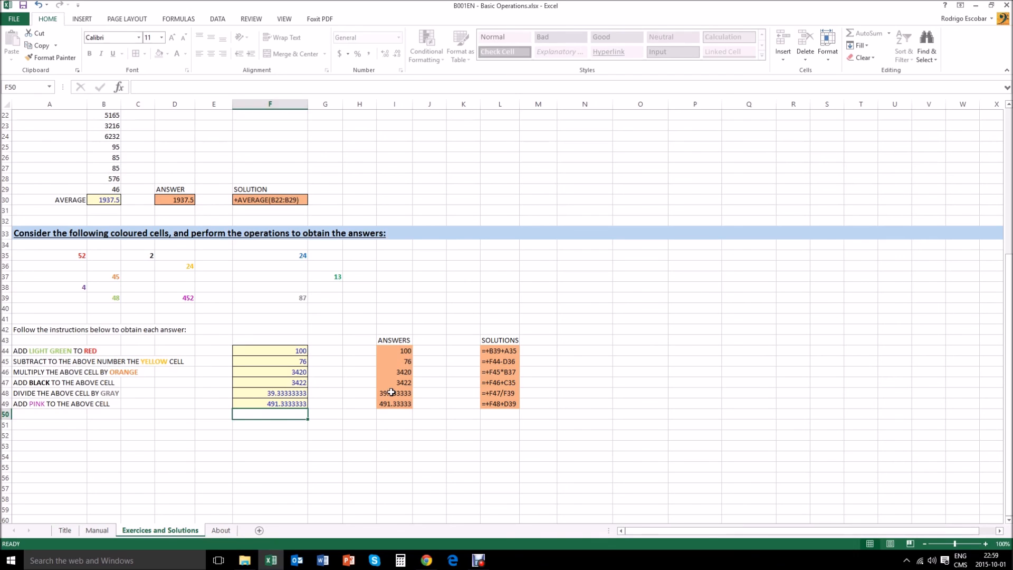
Step: Return to the top of the sheet, show the About sheet's Group CRC credits, then stop the Debut recording
left_click_drag(1002, 390, 1009, 293)
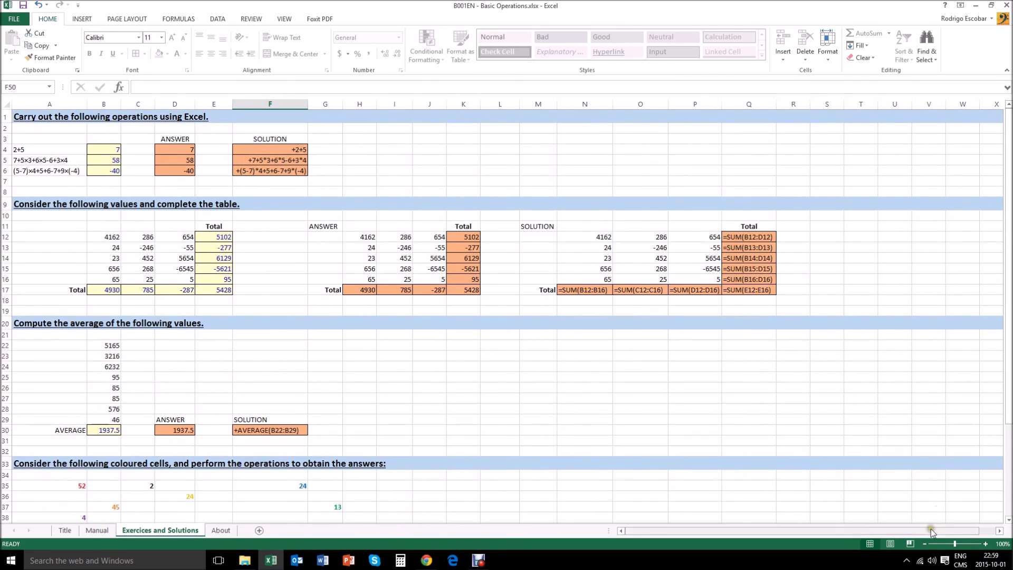
left_click(31, 128)
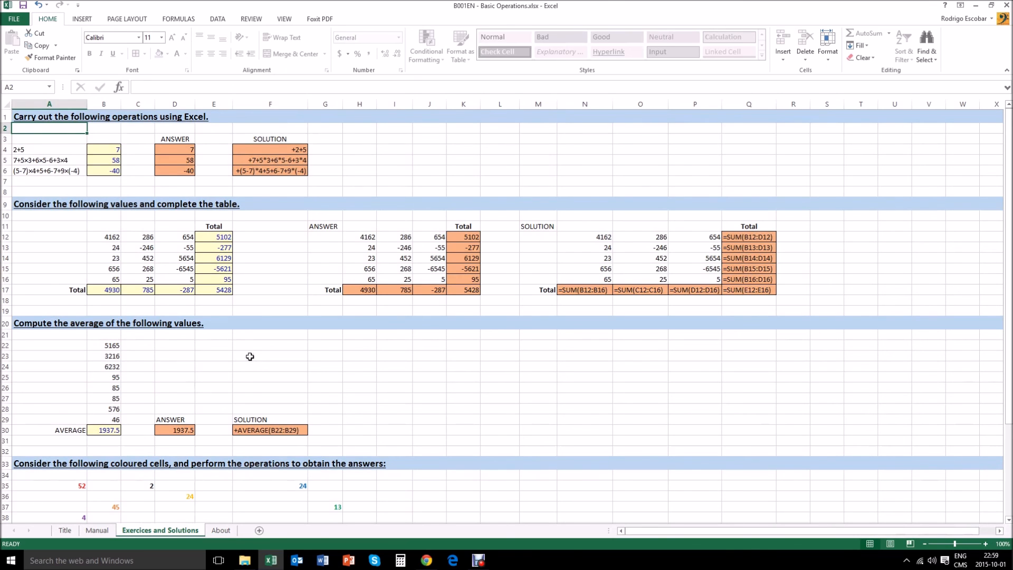
left_click(222, 531)
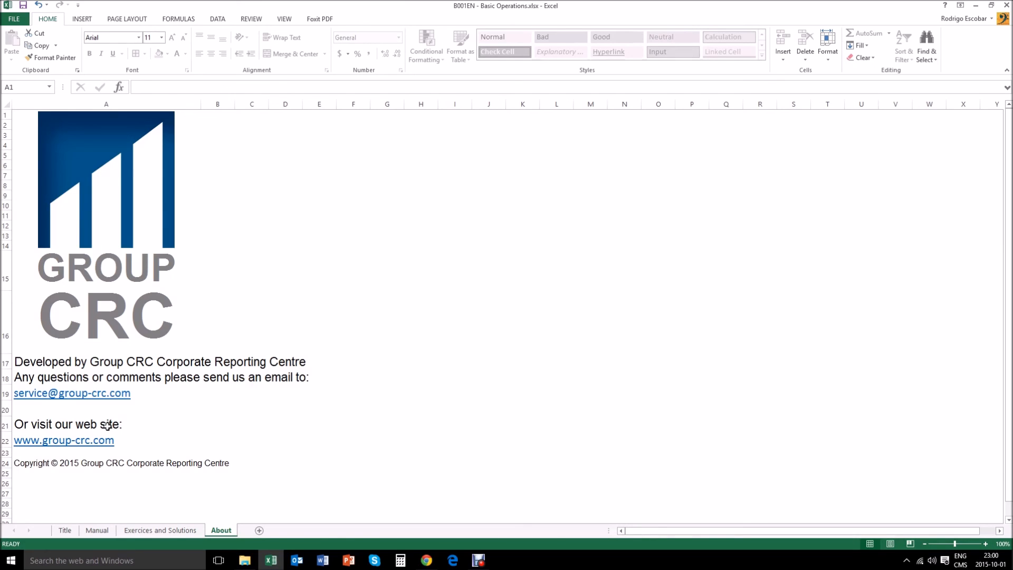
left_click(478, 562)
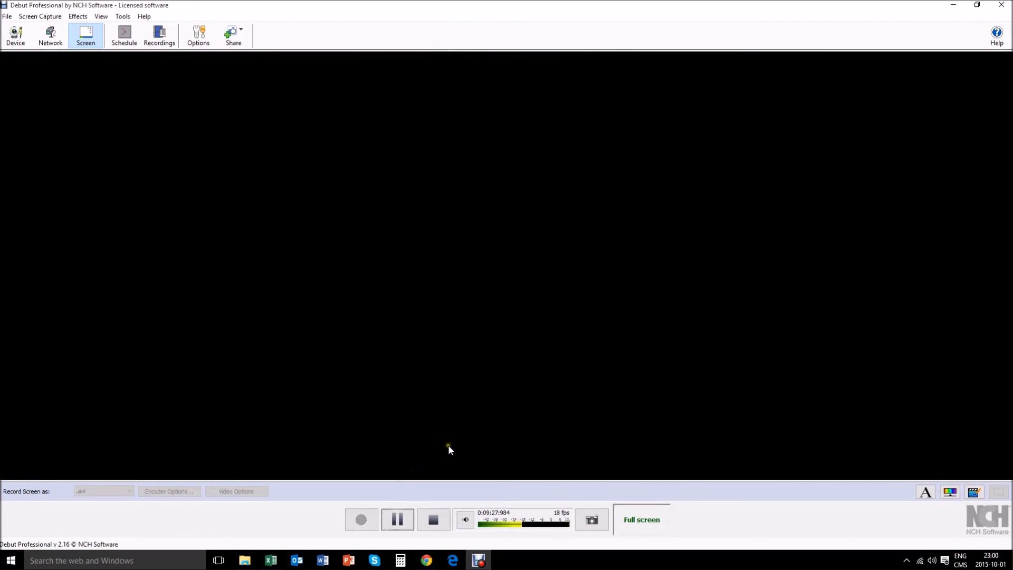
left_click(431, 525)
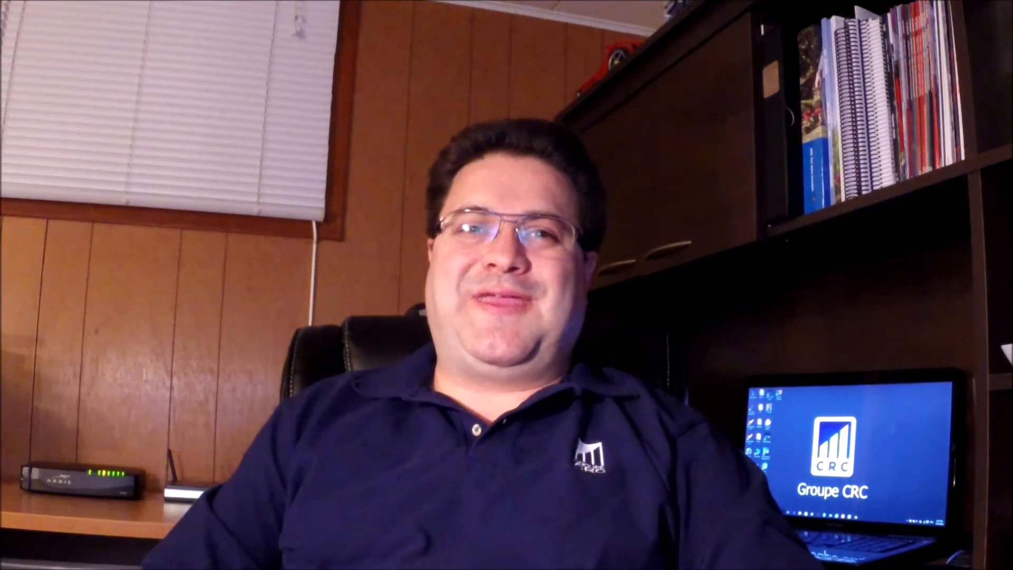